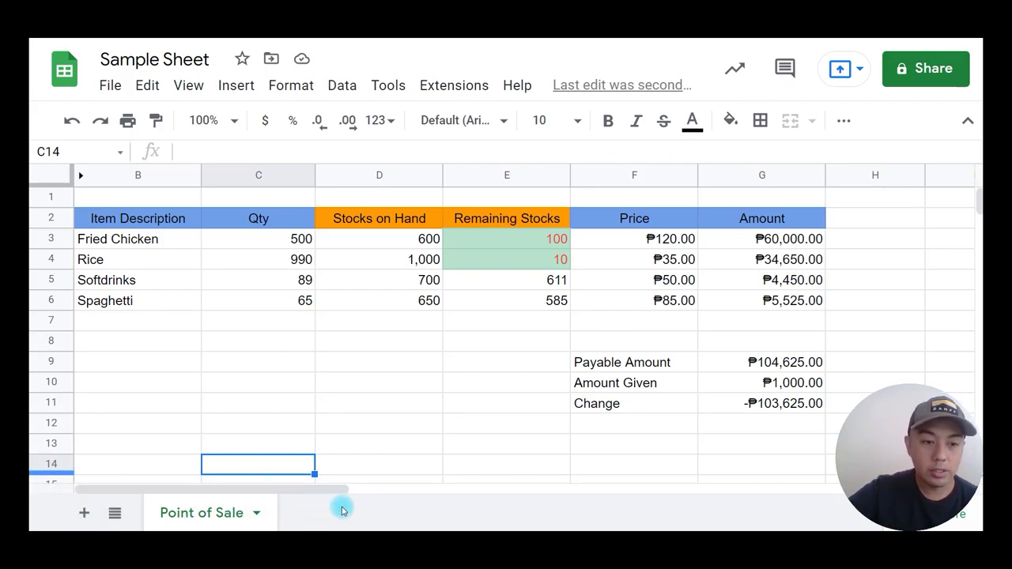
- Add a new sheet to the workbook and rename it Custom Lookup
click(84, 513)
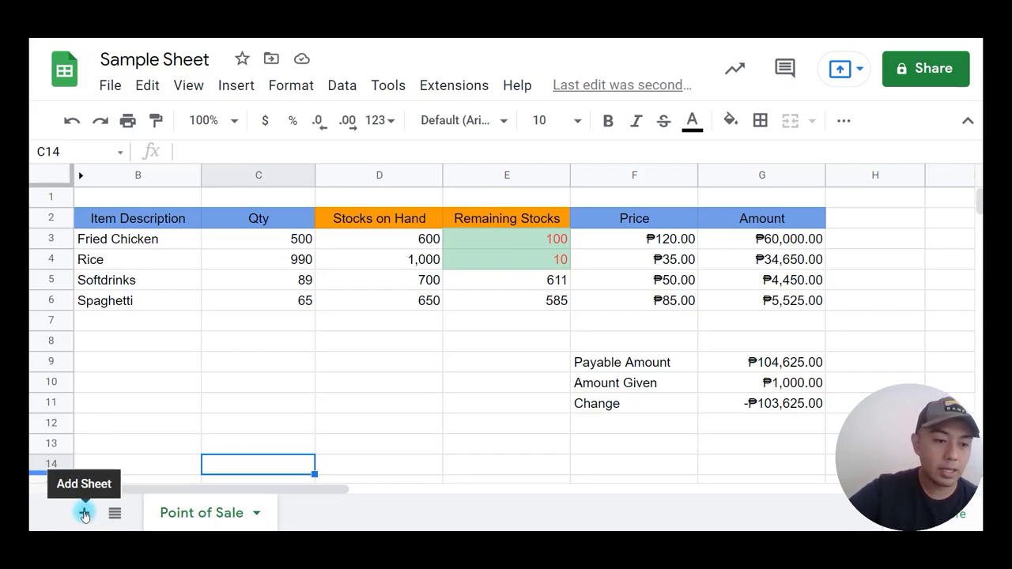
click(84, 514)
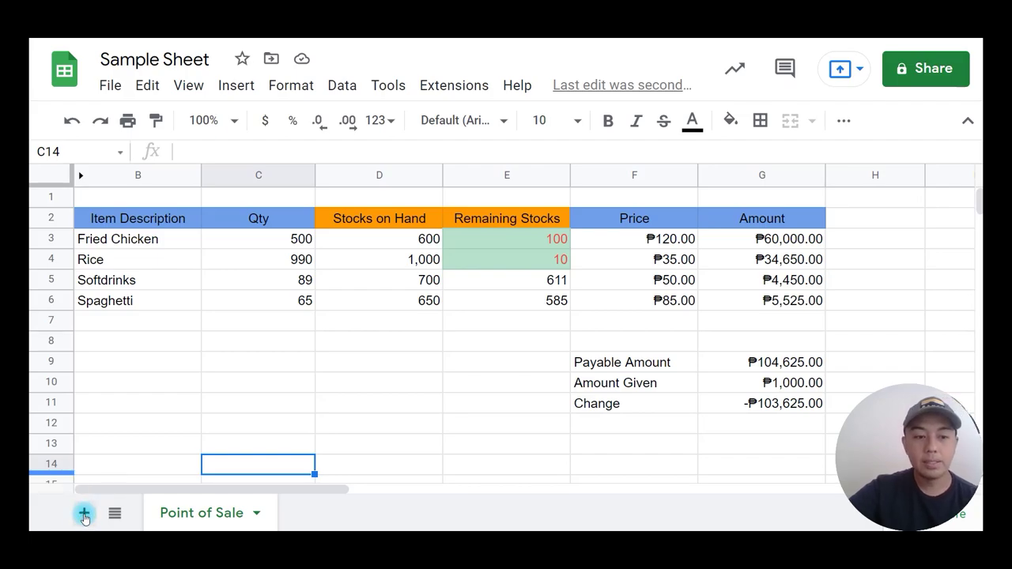
click(315, 516)
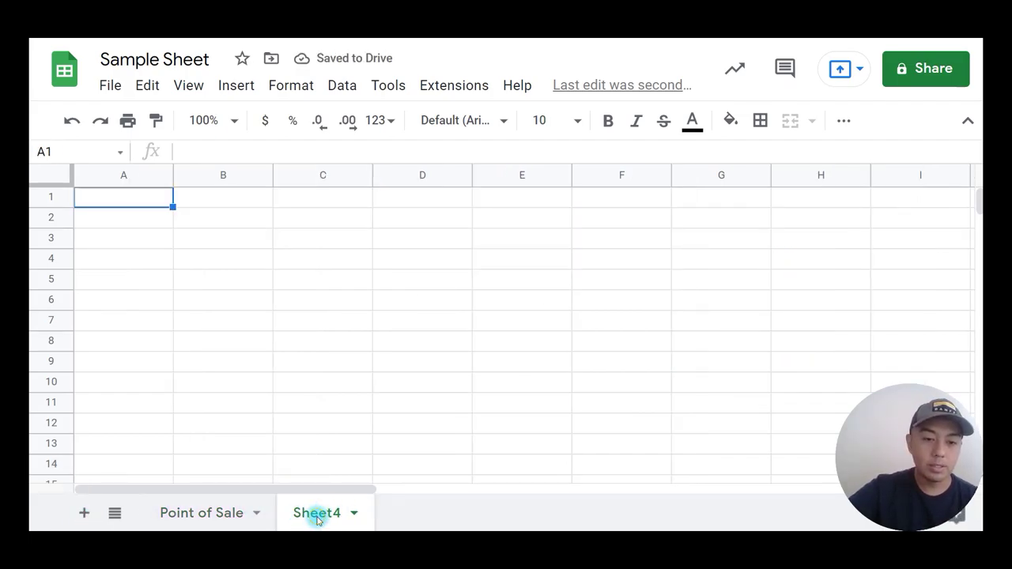
double_click(317, 516)
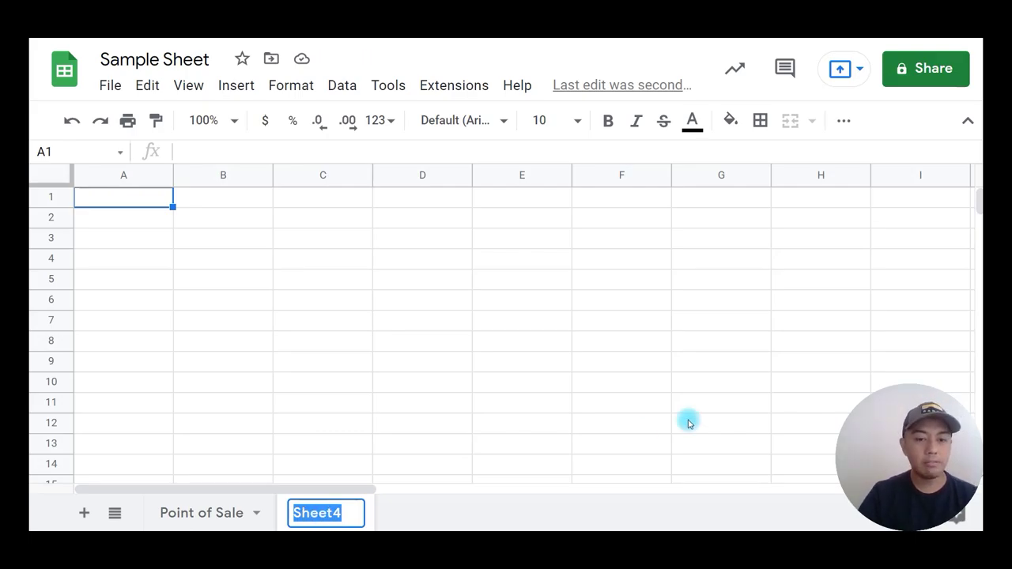
text(Custom )
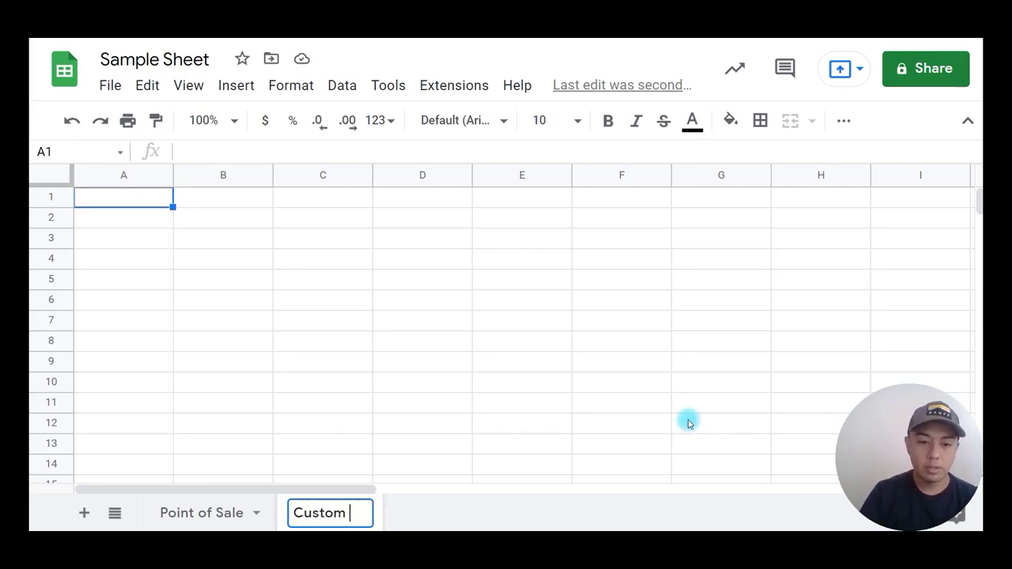
text(Lookup)
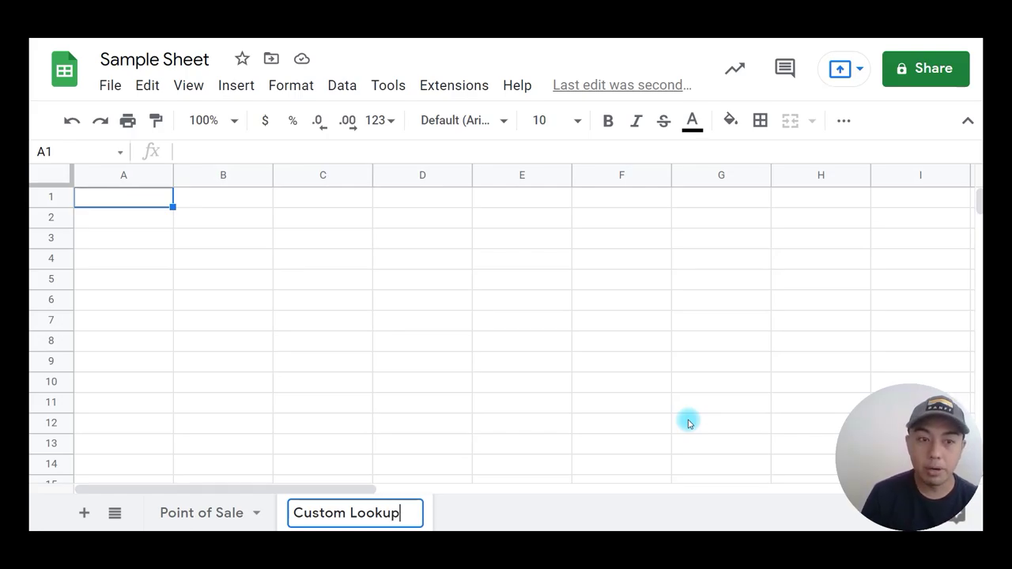
key(Return)
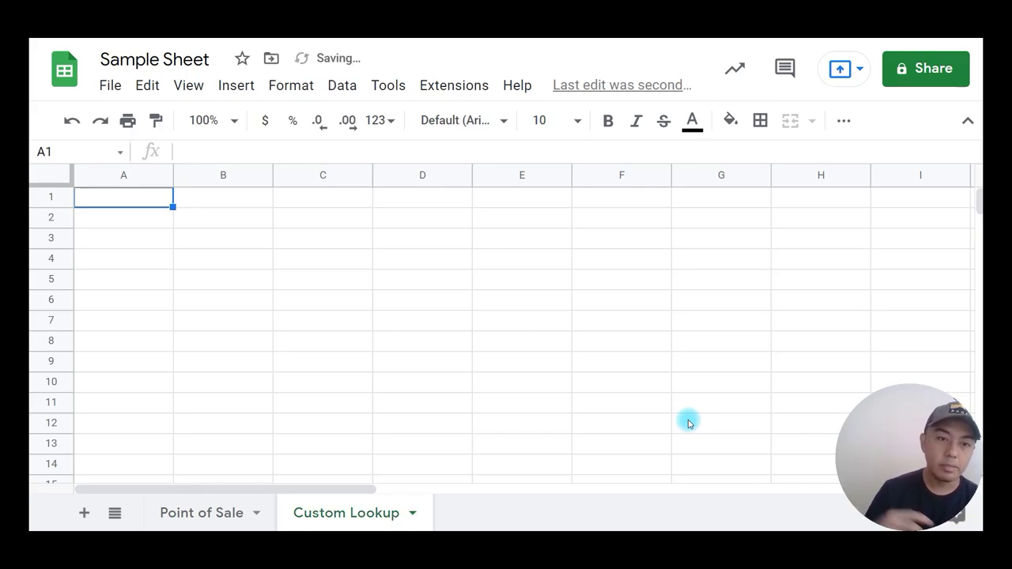
- In cell B3 of Custom Lookup, enter a formula referencing the Item Description header, ='Point of Sale'!B2
click(204, 243)
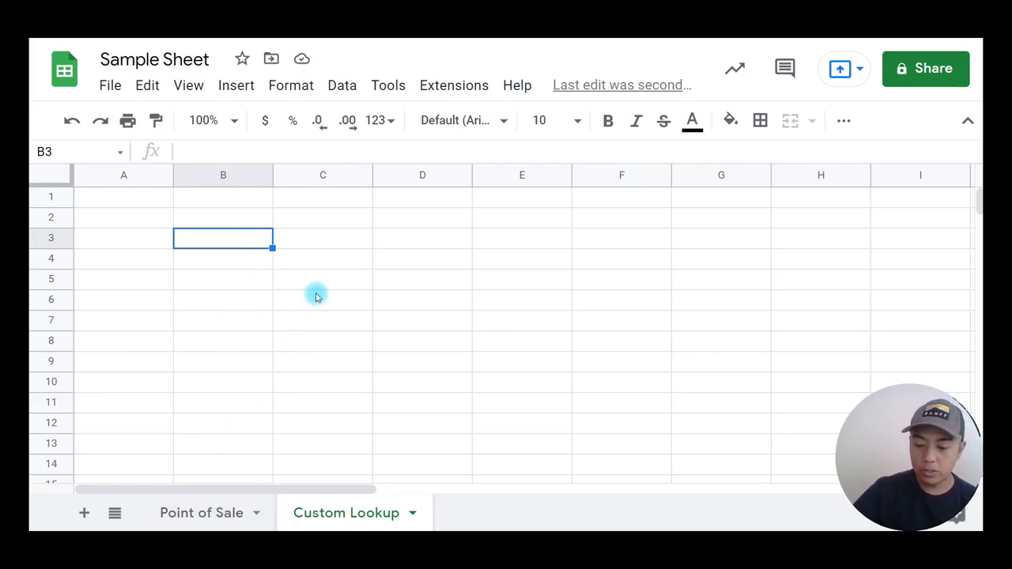
text(=)
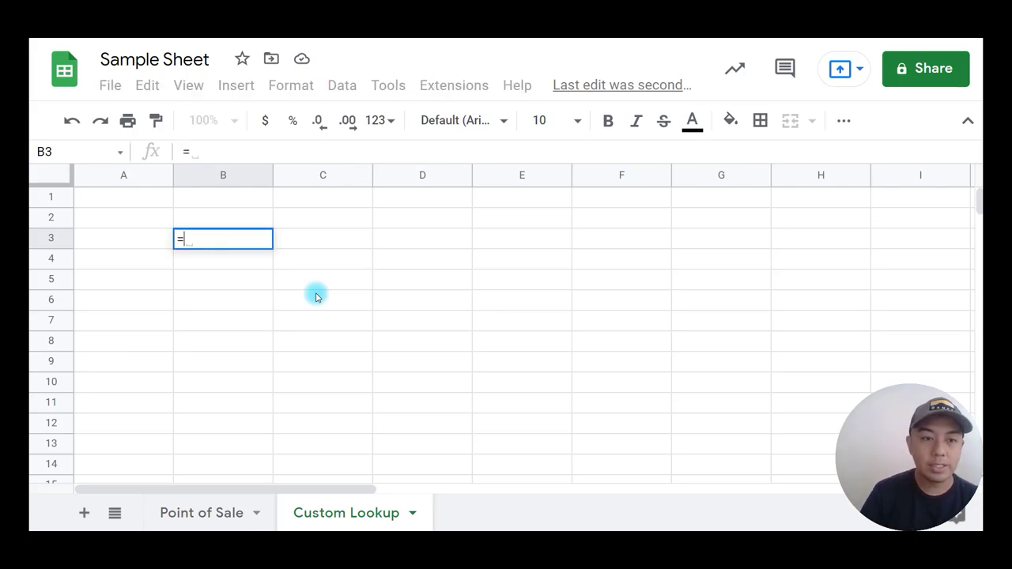
click(177, 514)
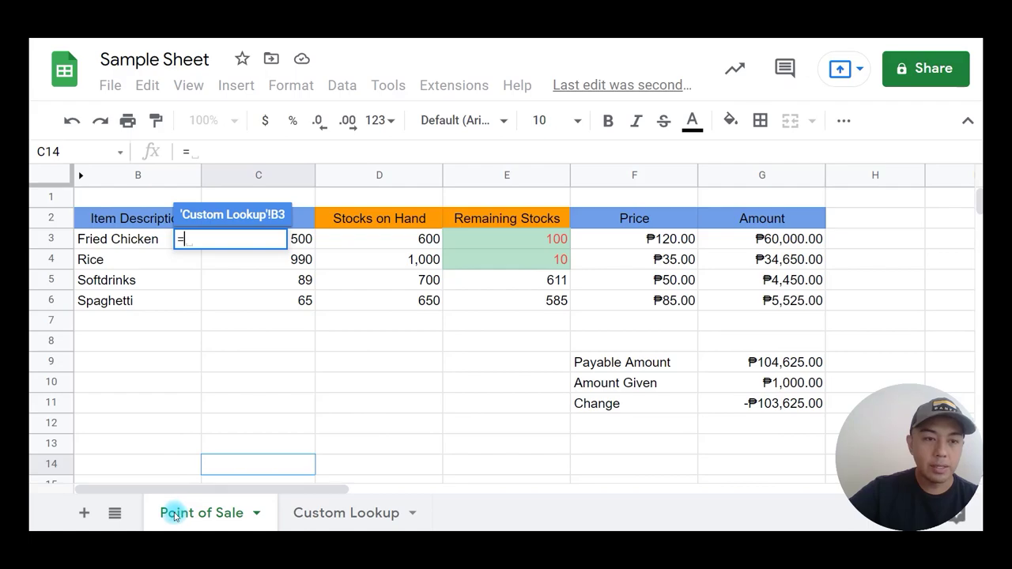
click(133, 222)
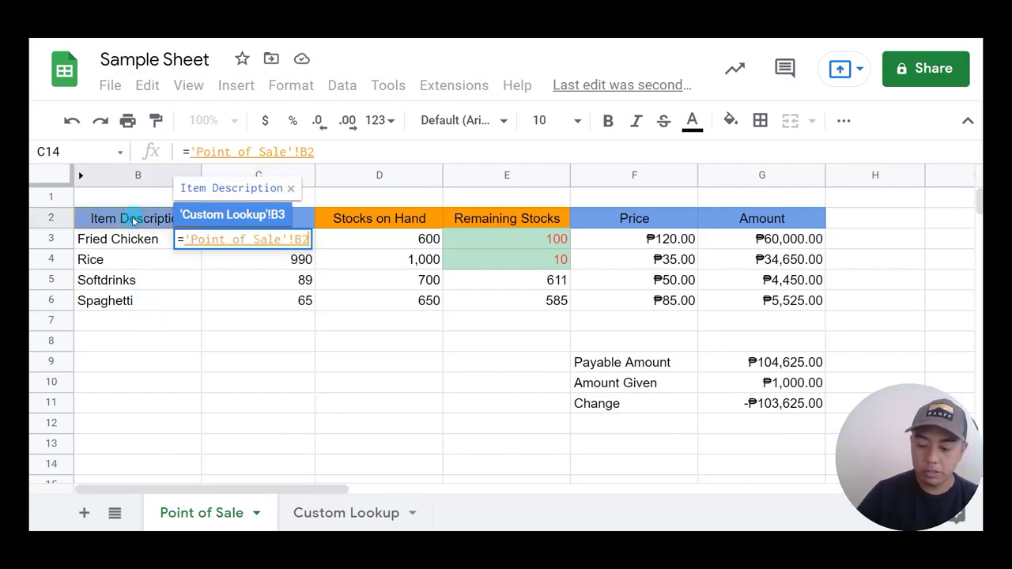
key(Return)
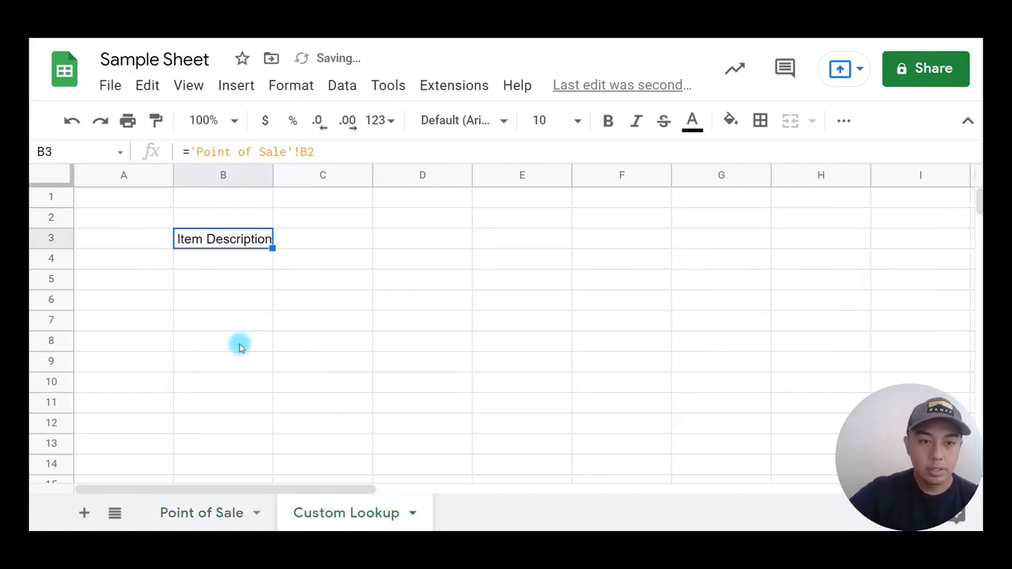
- Reference the Remaining Stocks header in cell B4 with ='Point of Sale'!E2 and widen column B to fit the text
click(249, 318)
click(245, 255)
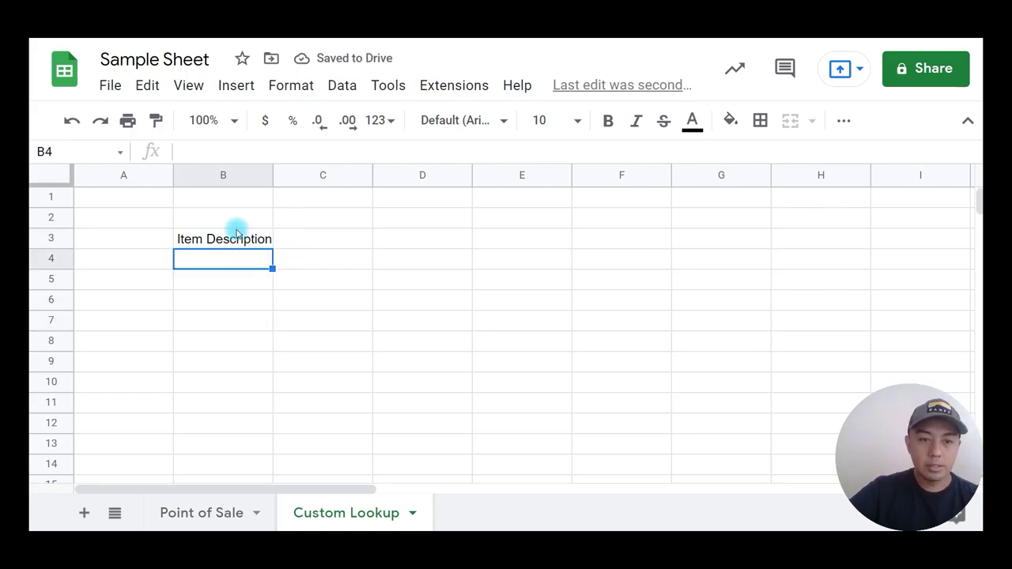
text(=)
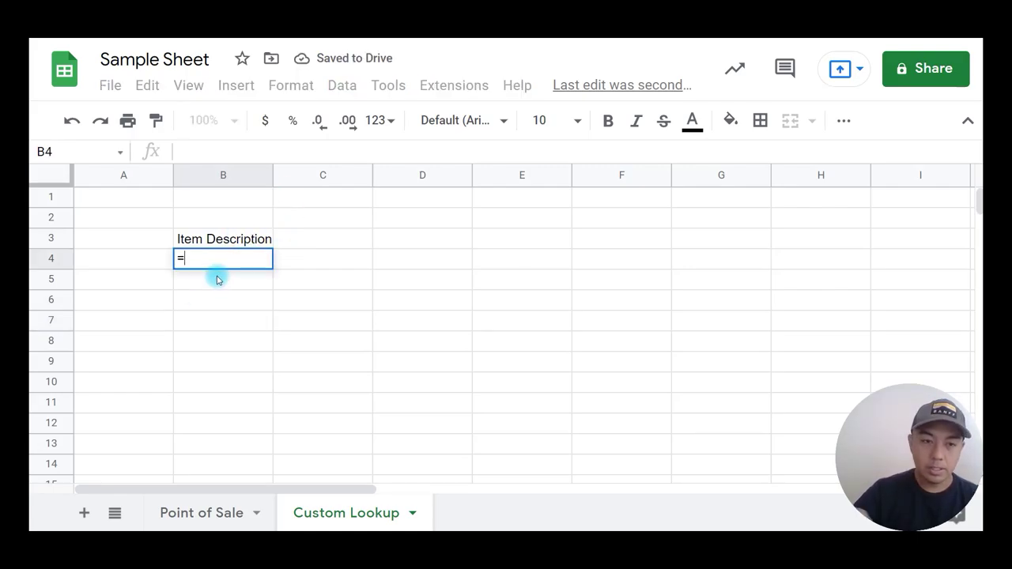
click(184, 520)
click(501, 219)
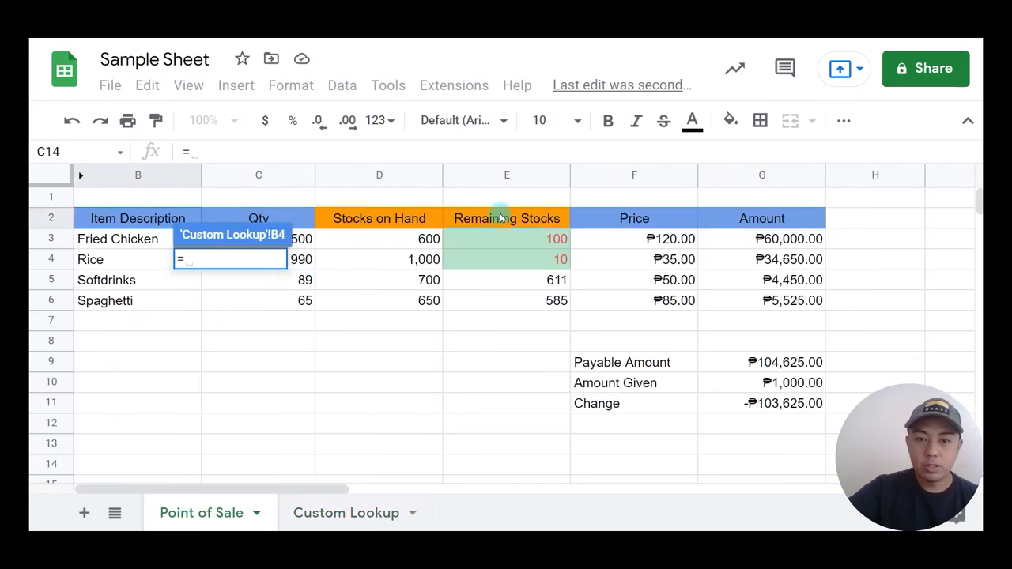
key(Return)
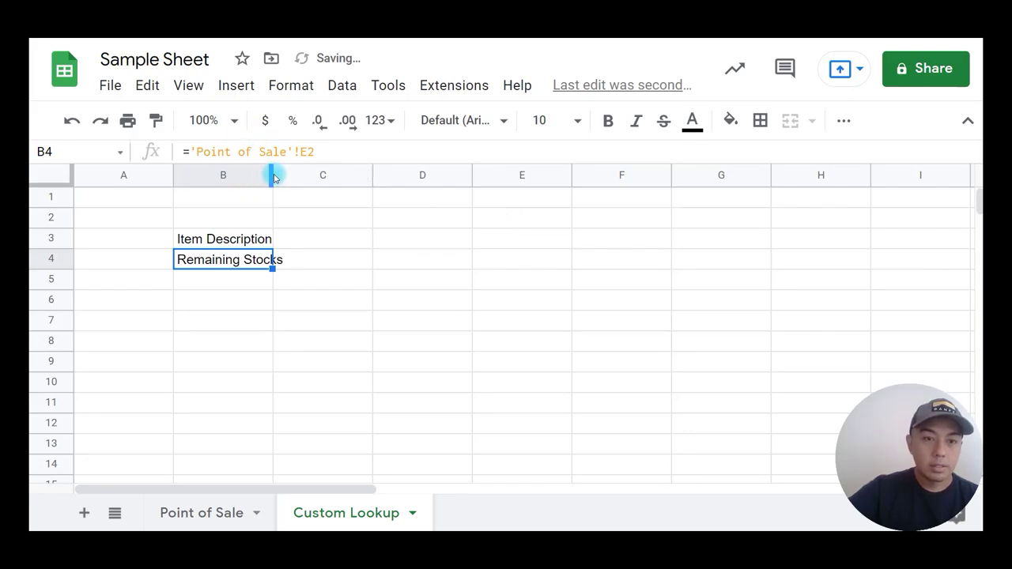
drag(272, 175, 288, 174)
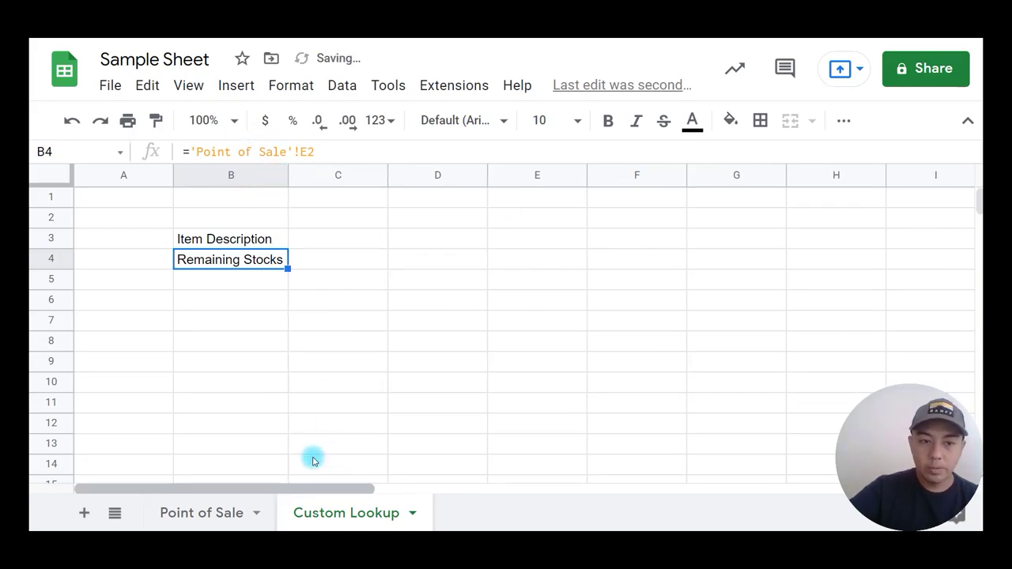
- In cell B5, enter a formula referencing the Price header, ='Point of Sale'!F2
click(246, 279)
text(=)
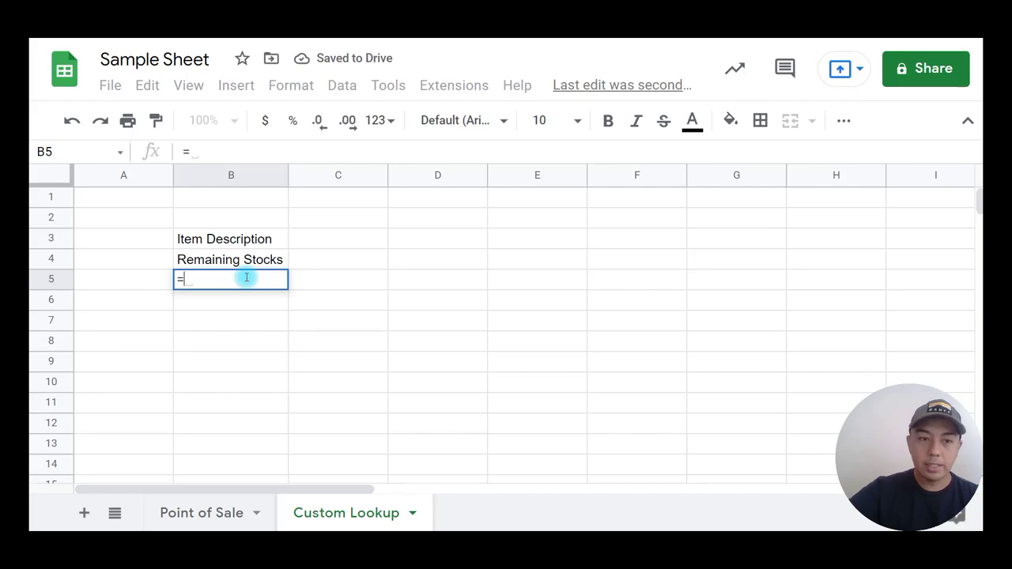
click(214, 513)
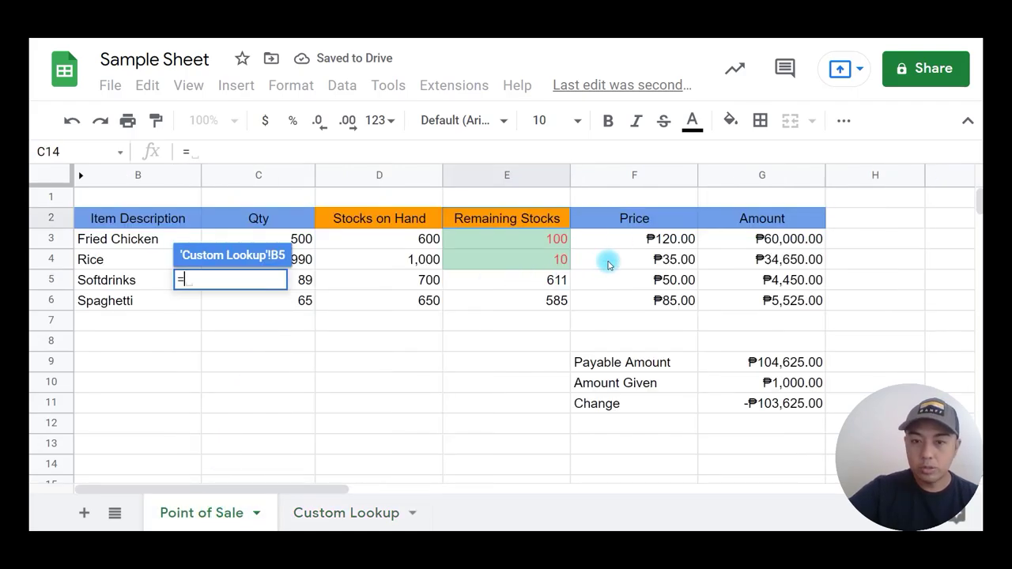
click(638, 219)
key(Return)
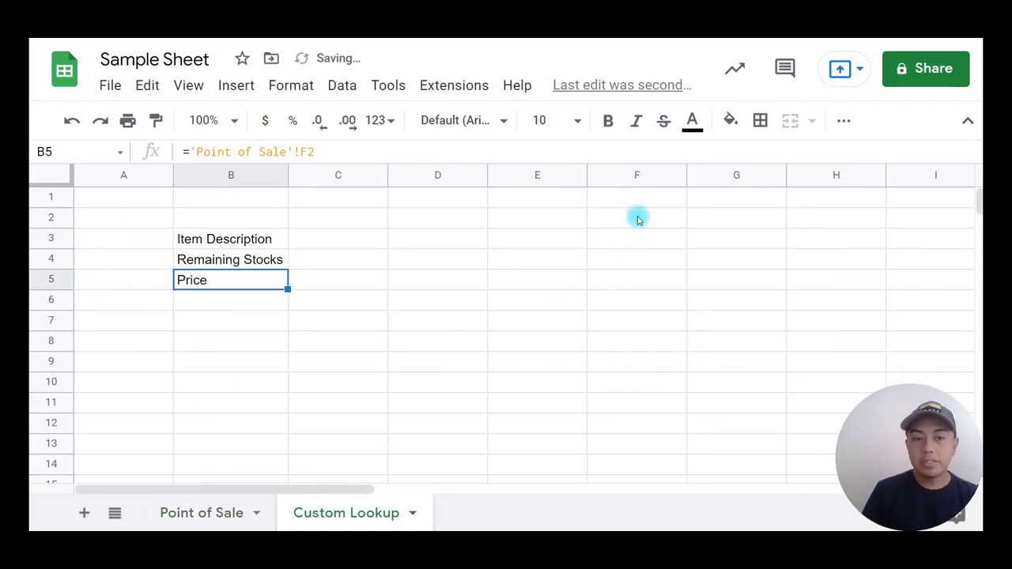
click(266, 238)
click(348, 239)
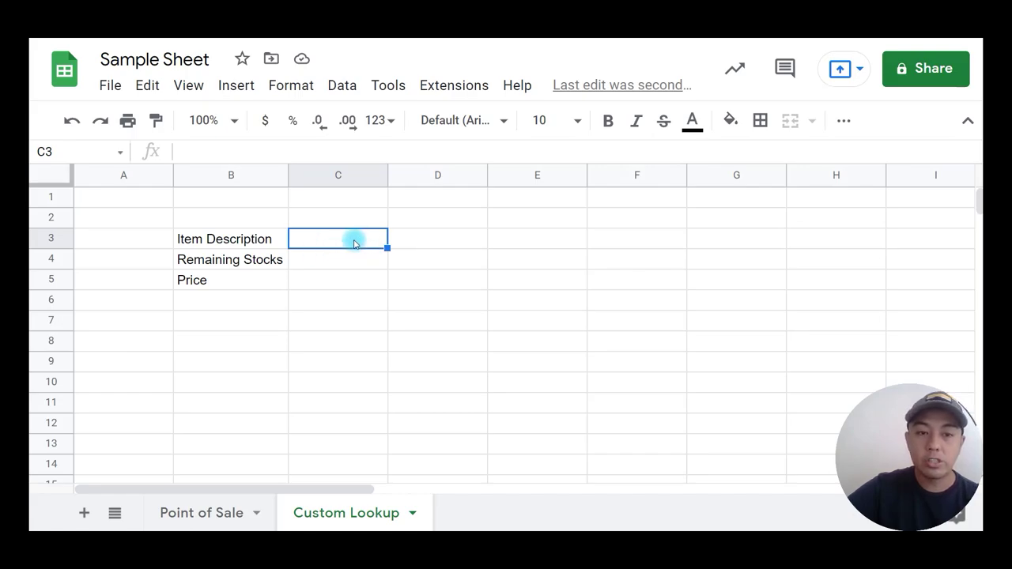
click(356, 282)
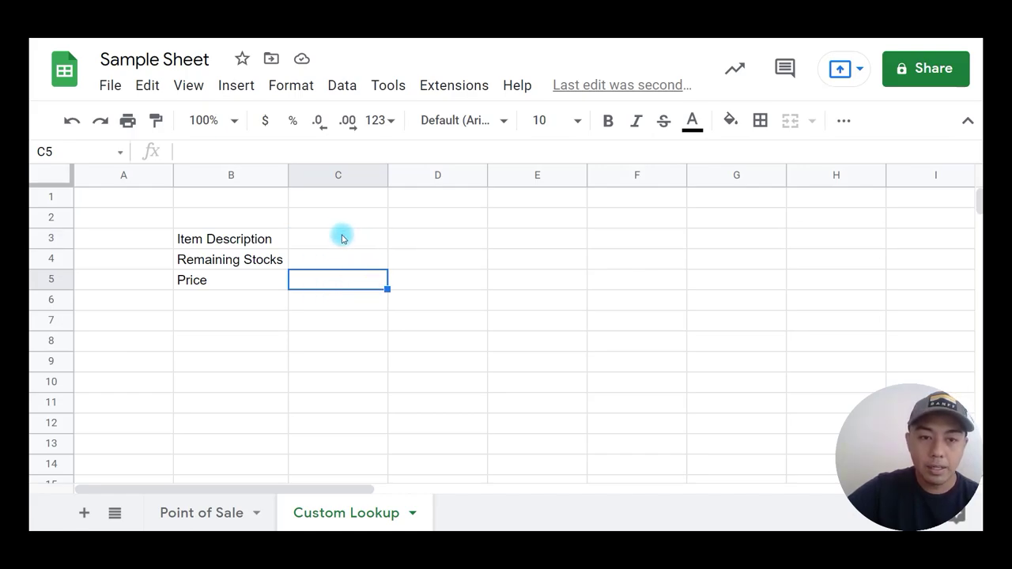
- Add data validation to cell C3 of Custom Lookup as a dropdown list from the range 'Point of Sale'!B3:B6
click(342, 236)
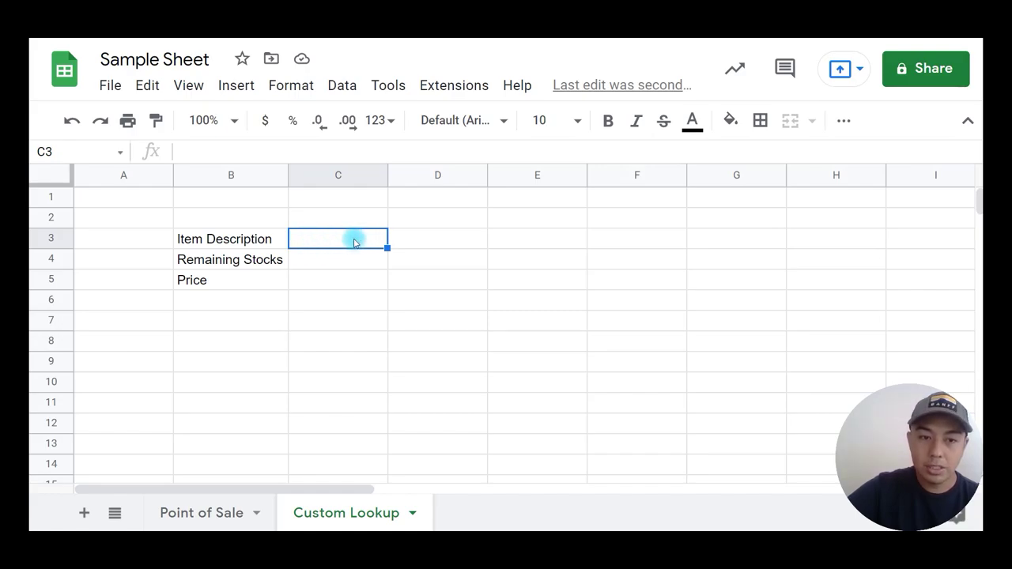
click(339, 88)
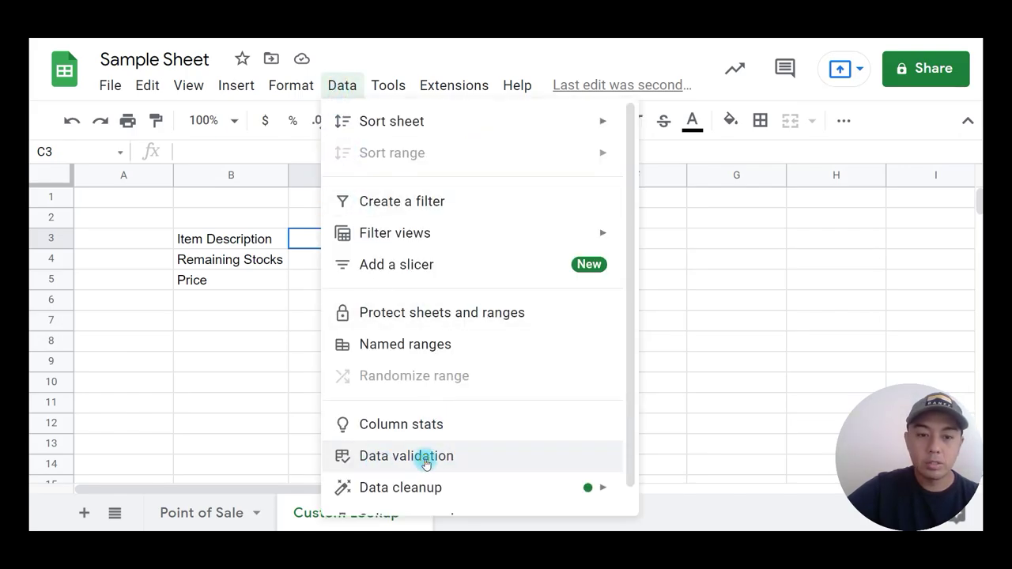
click(426, 463)
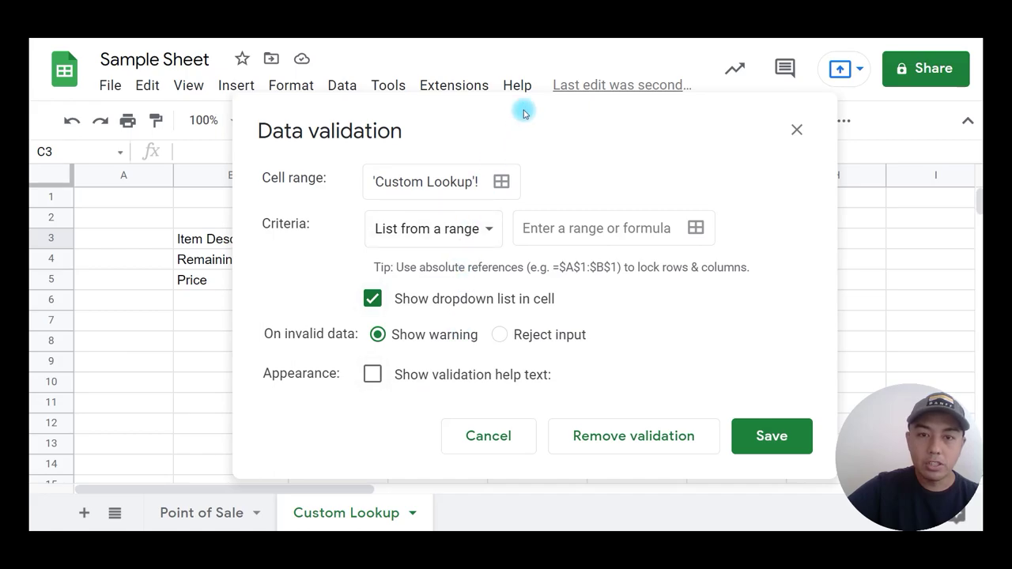
drag(454, 102, 617, 94)
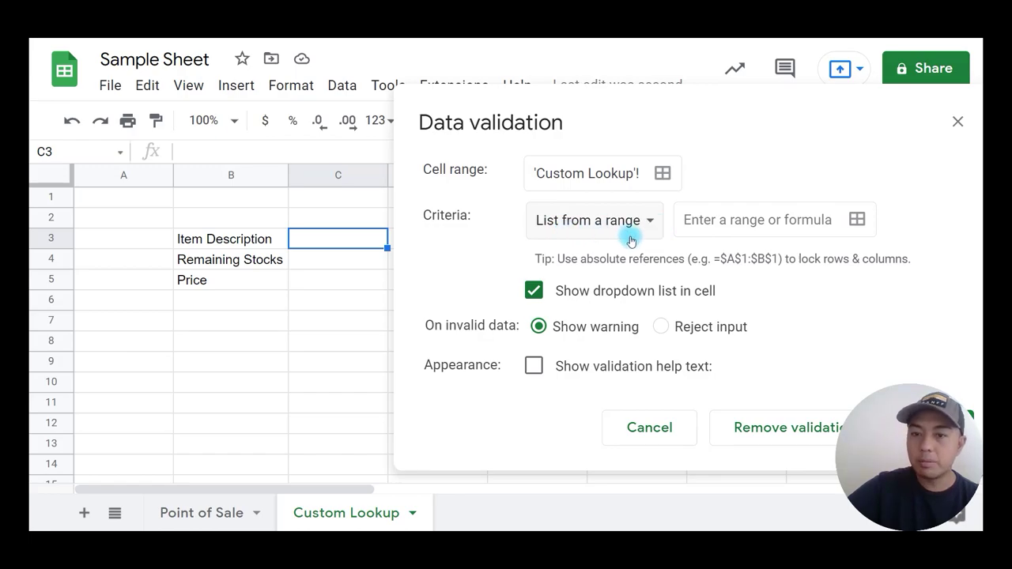
click(856, 219)
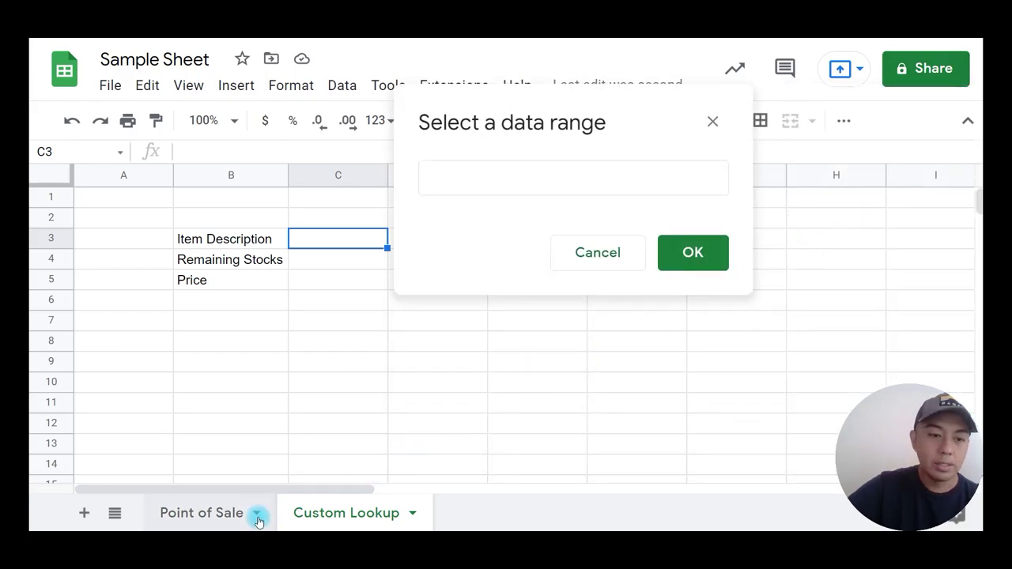
click(210, 522)
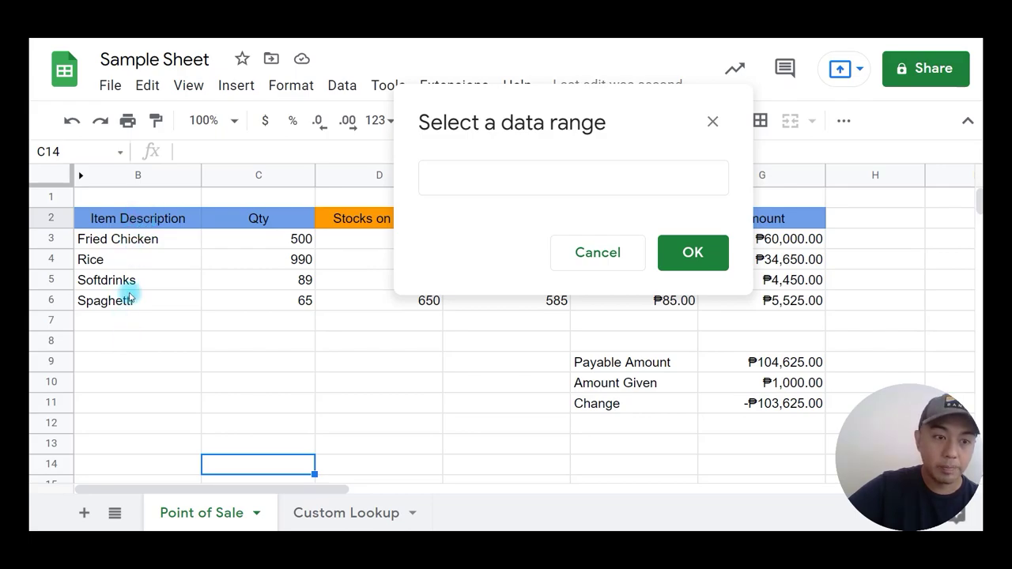
click(133, 242)
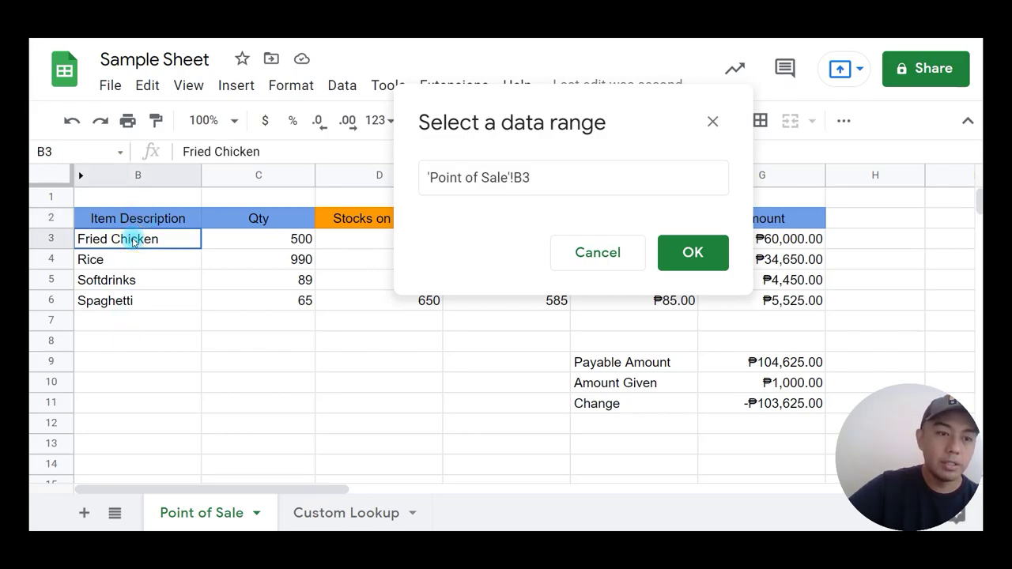
drag(133, 242, 114, 310)
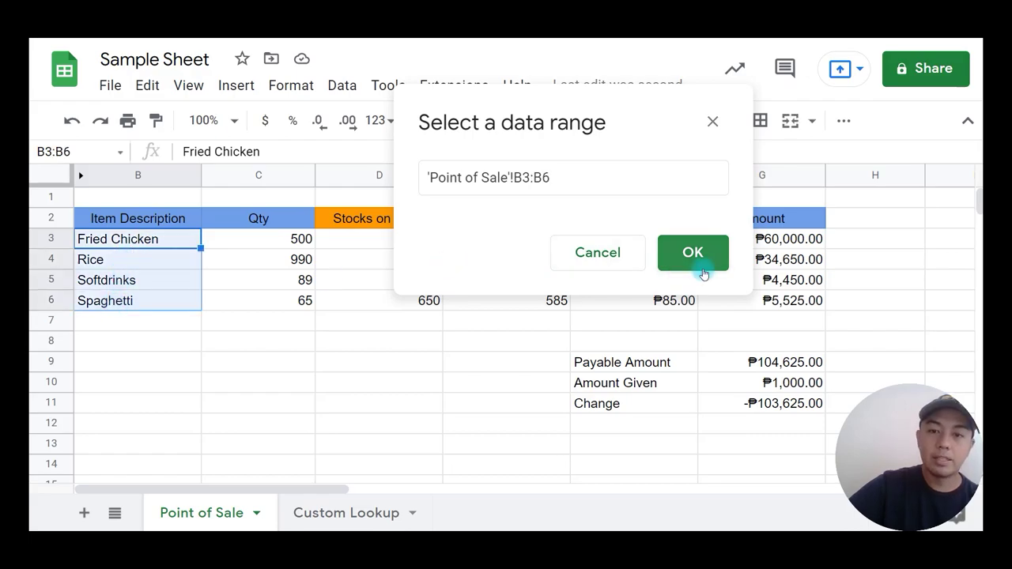
click(699, 264)
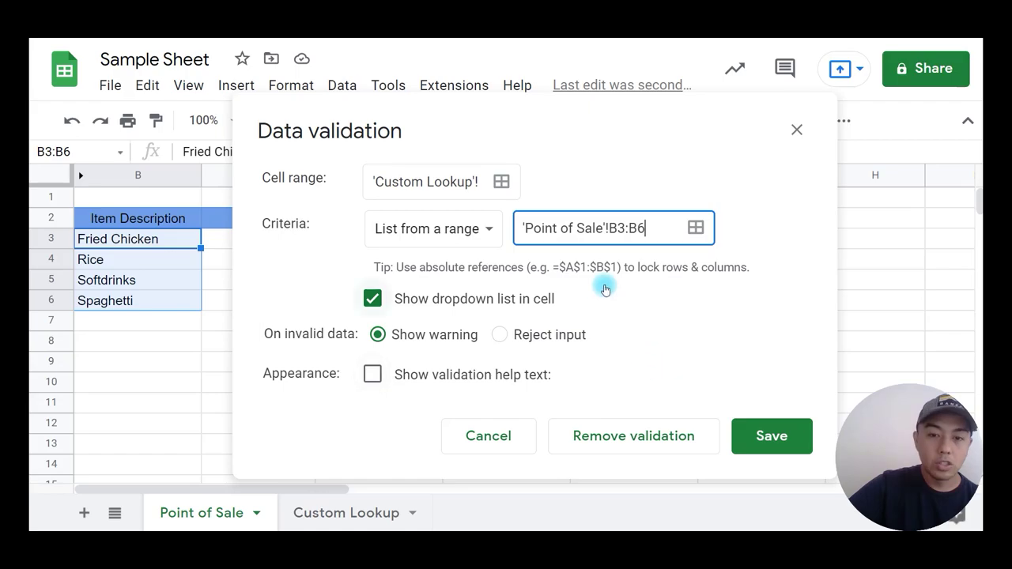
click(773, 437)
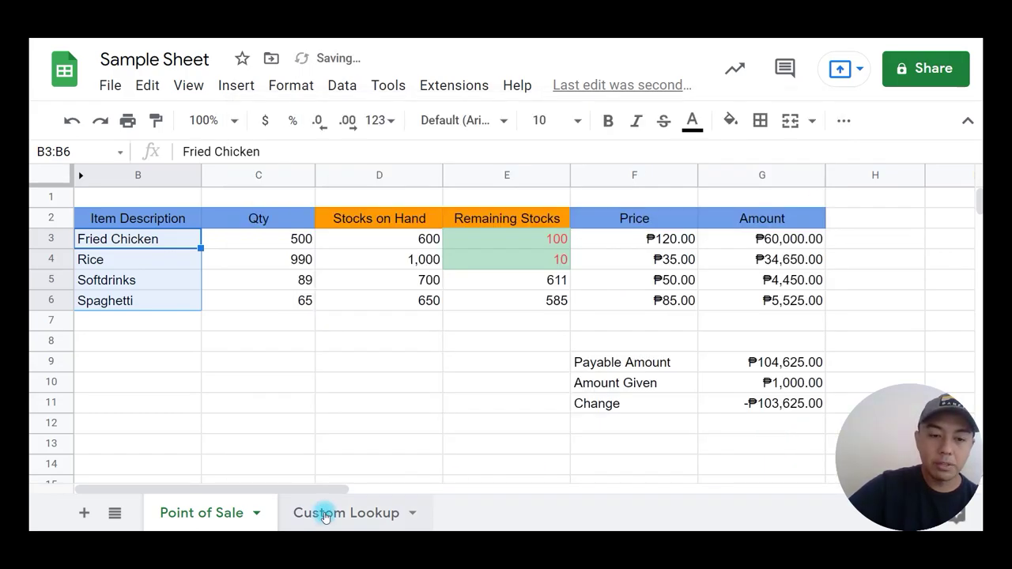
- Try the item dropdown in cell C3 of Custom Lookup with Spaghetti, Rice and Softdrinks, and leave it set to Fried Chicken
click(308, 521)
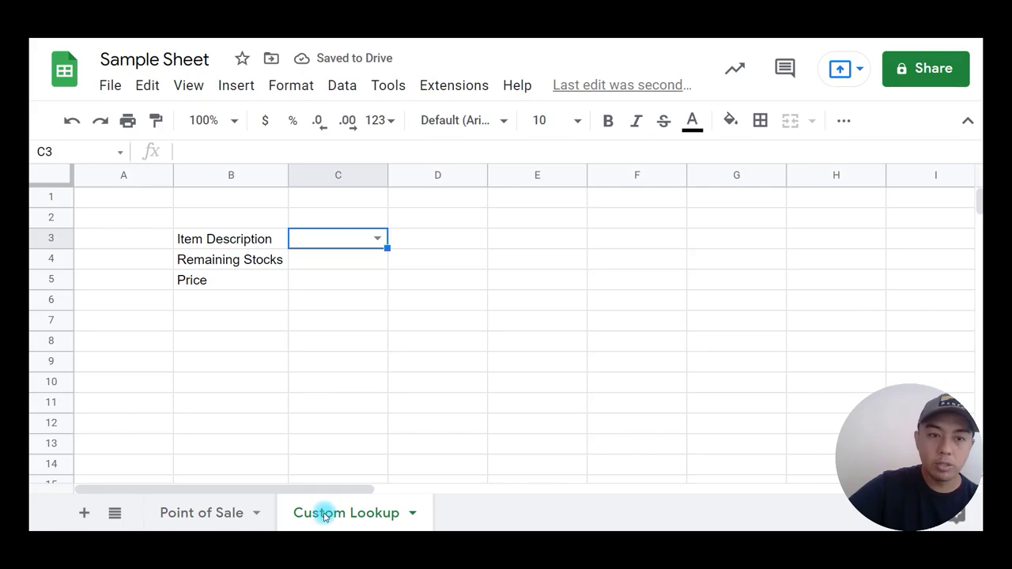
click(378, 239)
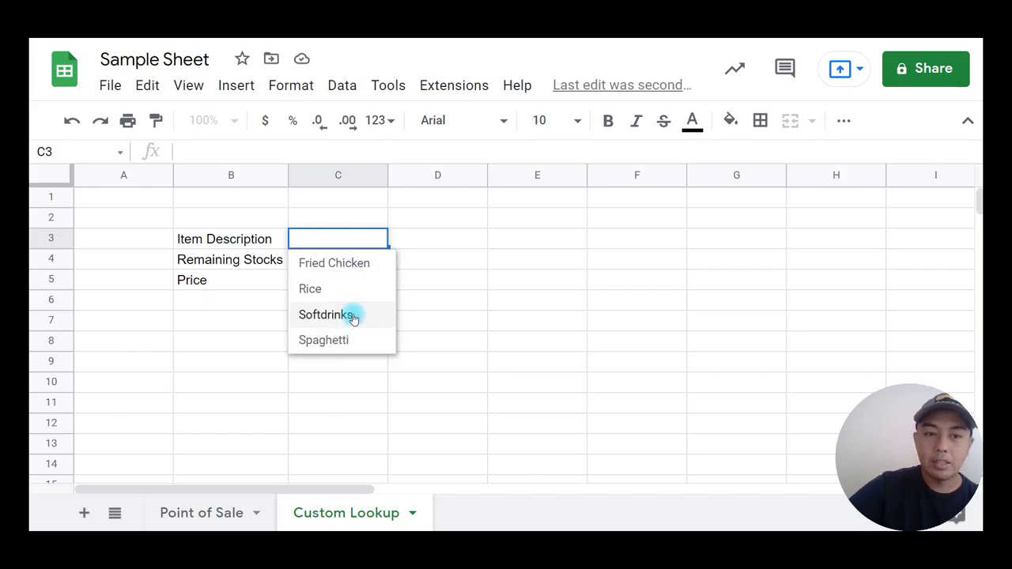
click(355, 340)
click(380, 240)
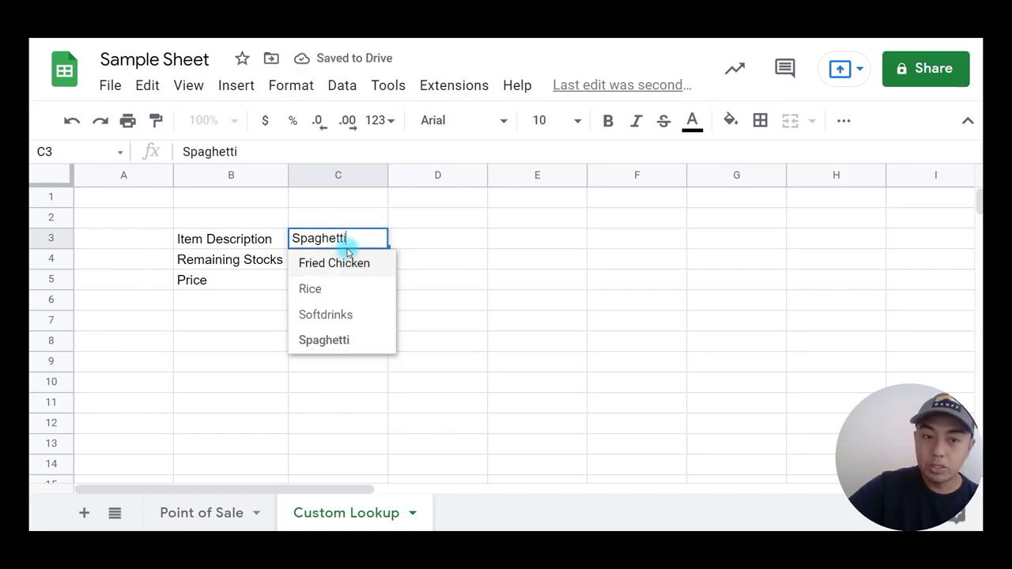
click(350, 291)
click(379, 241)
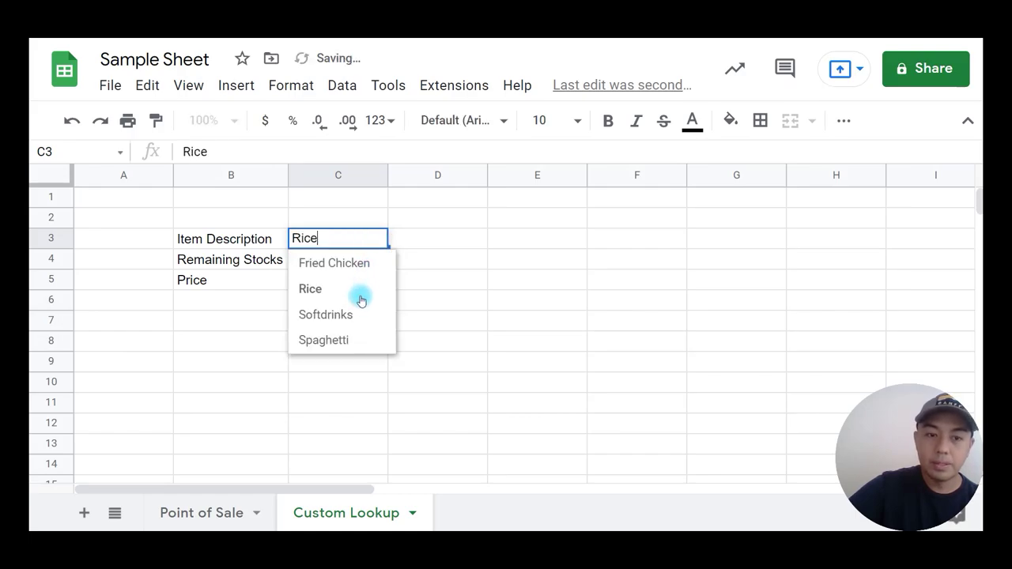
click(359, 316)
click(384, 242)
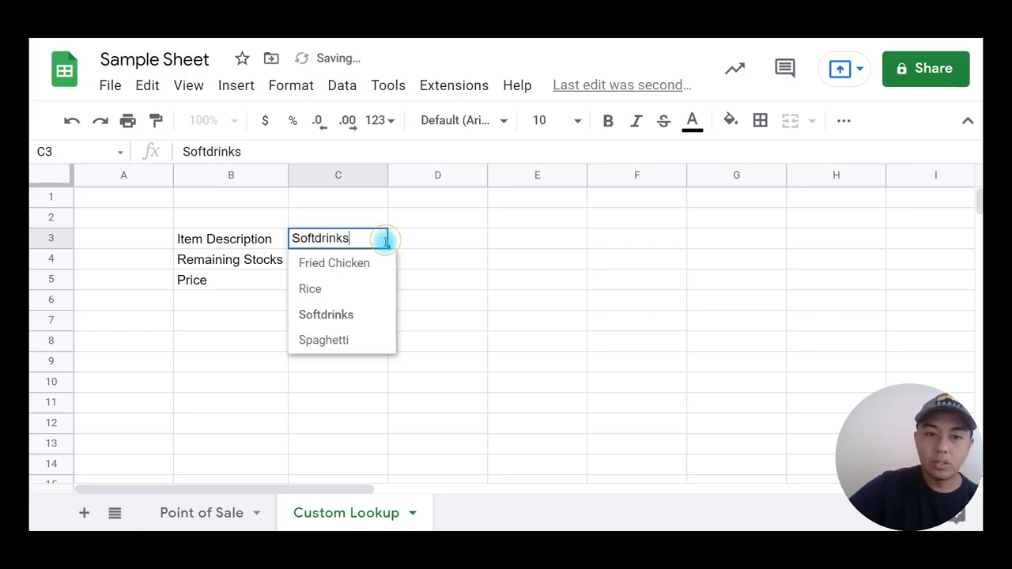
click(360, 340)
click(440, 324)
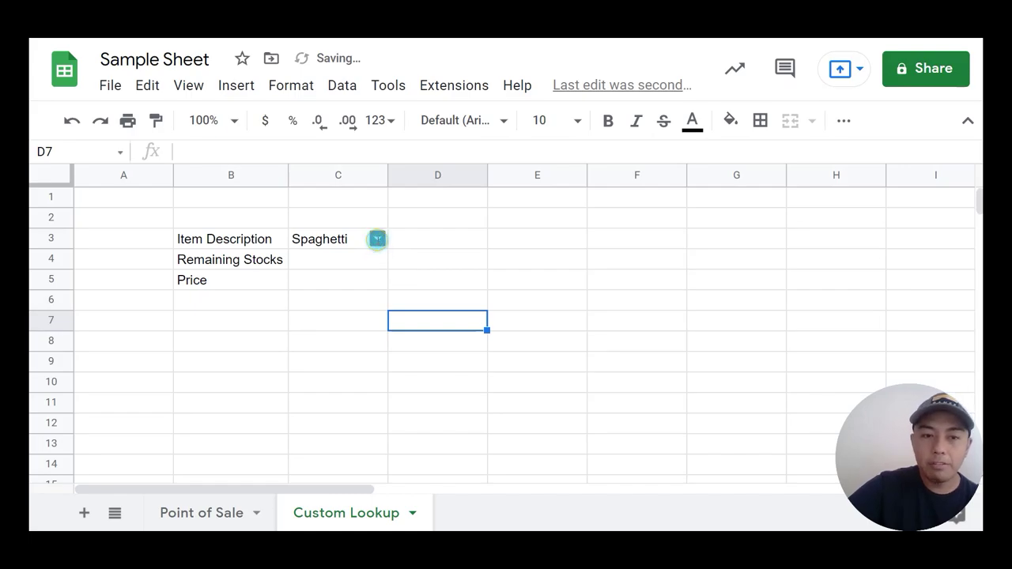
click(376, 240)
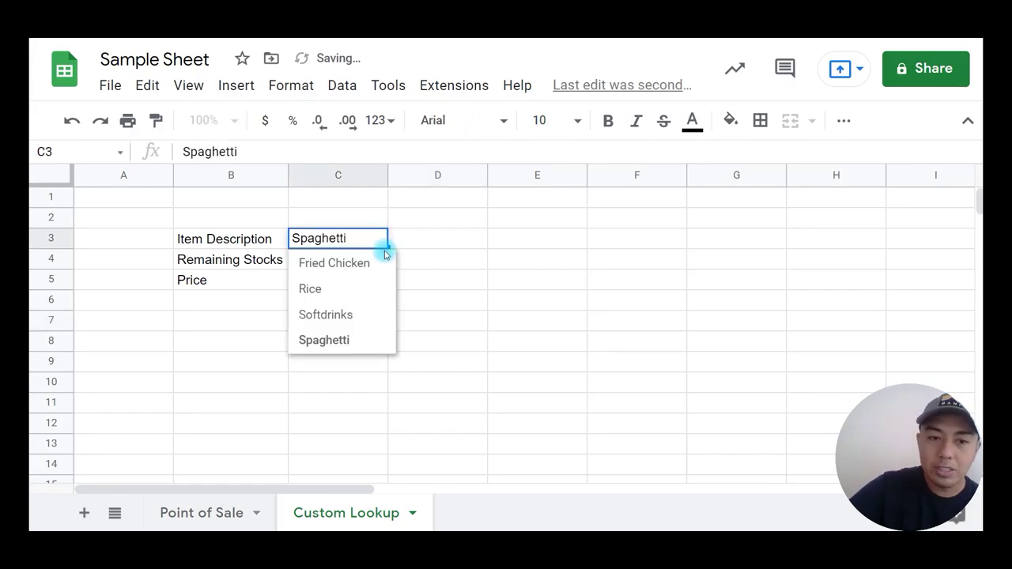
click(337, 270)
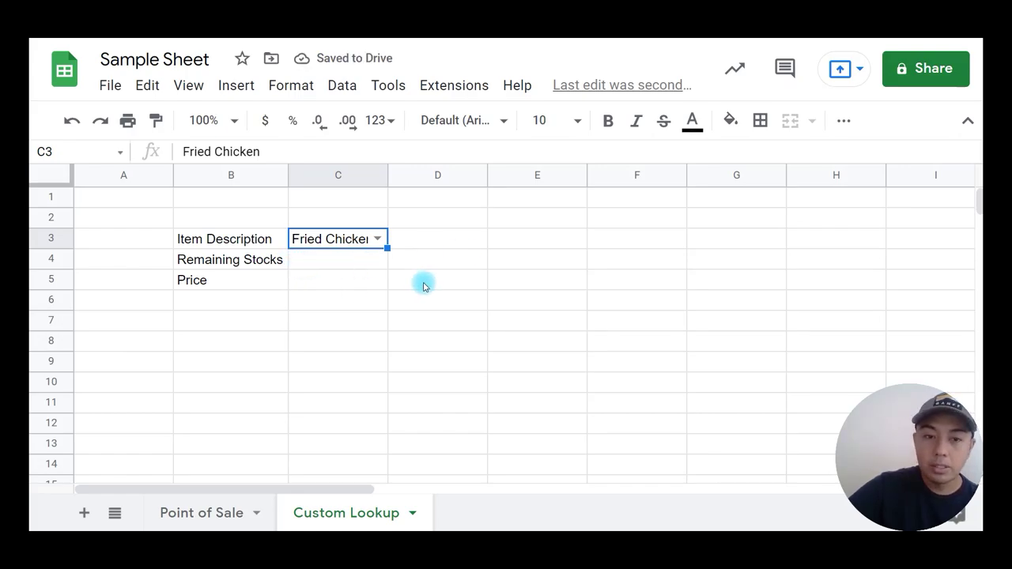
- In cell C4, enter the remaining stocks lookup formula =vlookup(C3,'Point of Sale'!B3:G6,4,true)
click(350, 262)
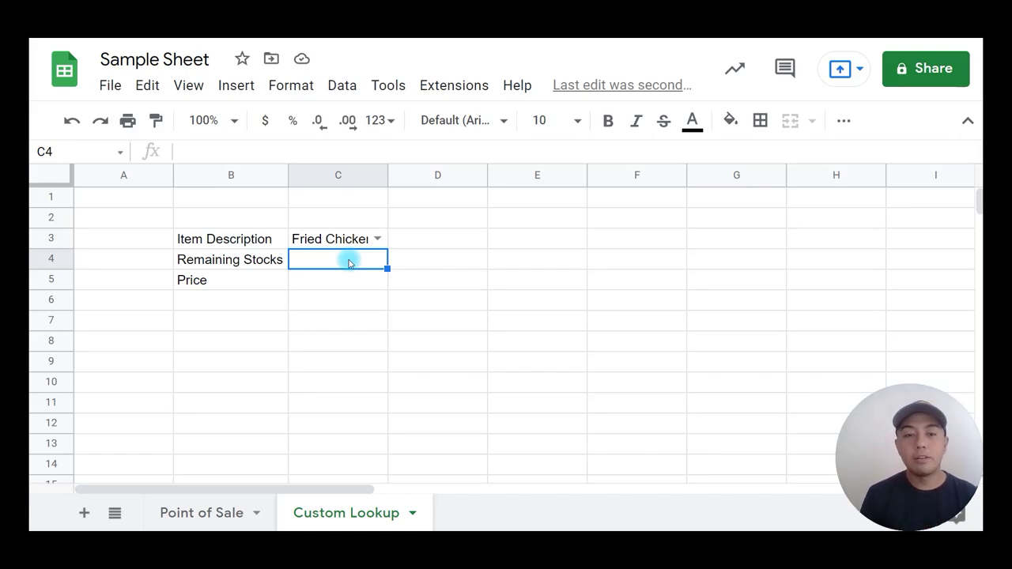
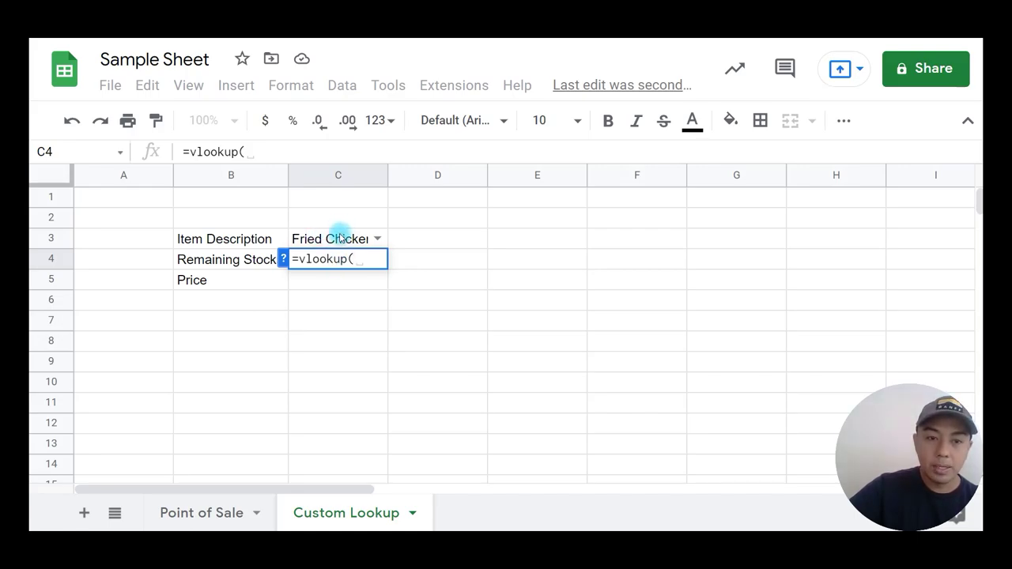
click(339, 241)
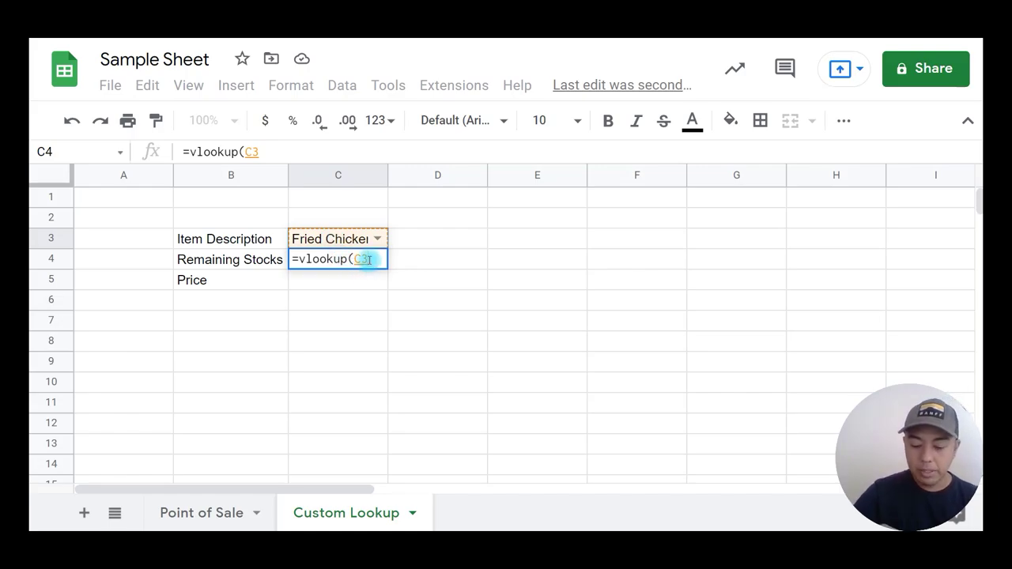
text(,)
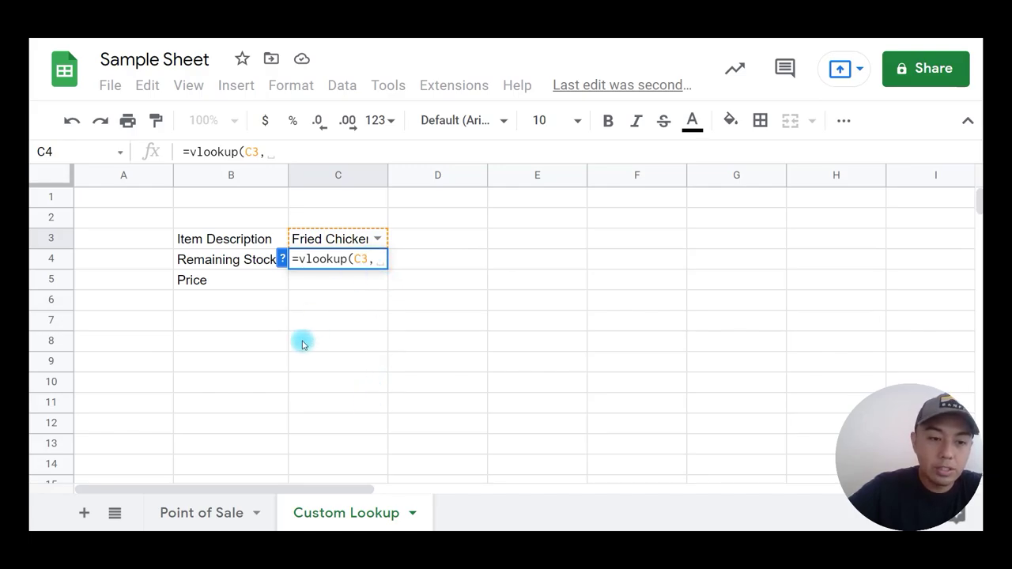
click(201, 514)
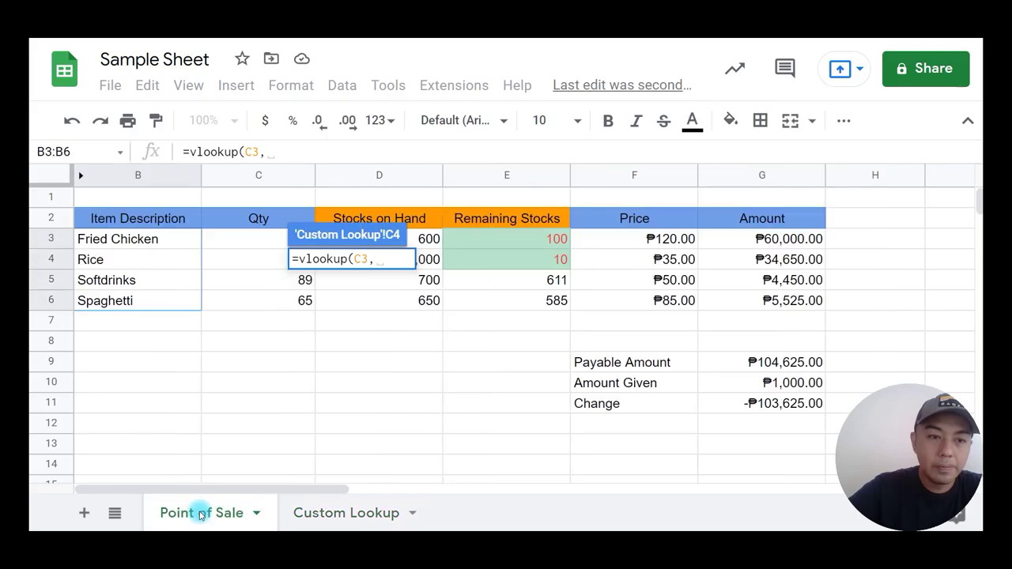
drag(92, 241, 766, 311)
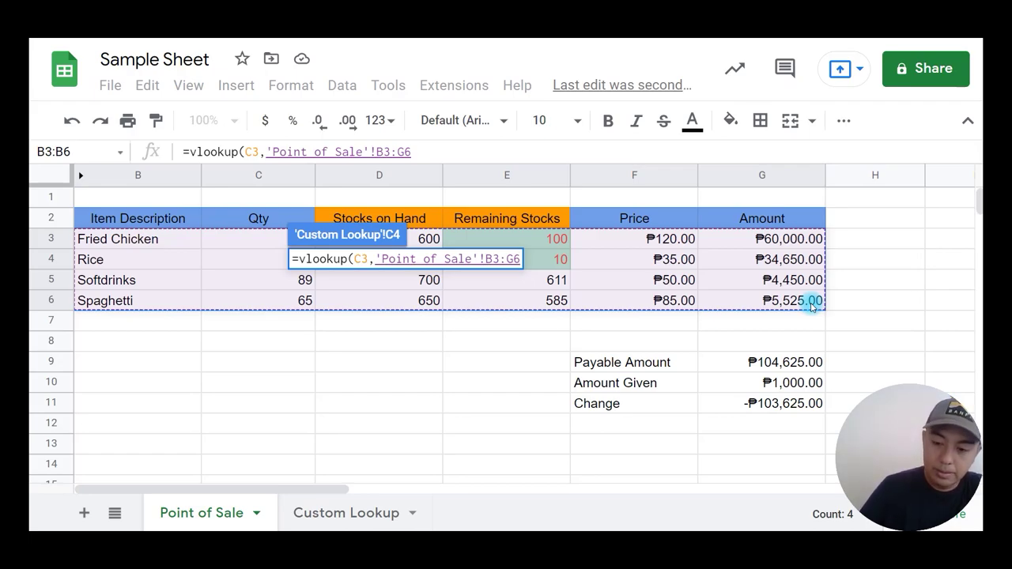
text(,)
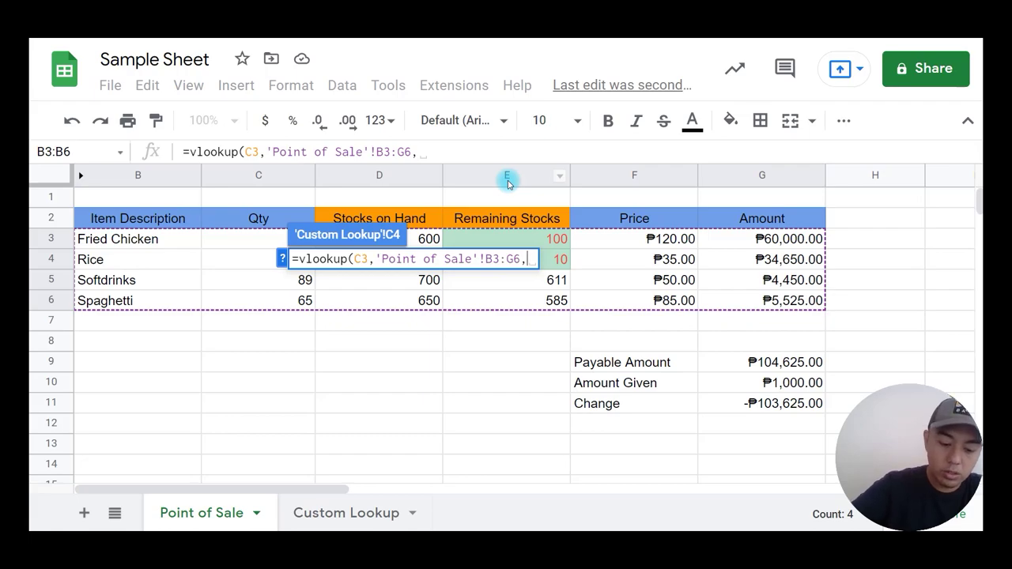
text(4)
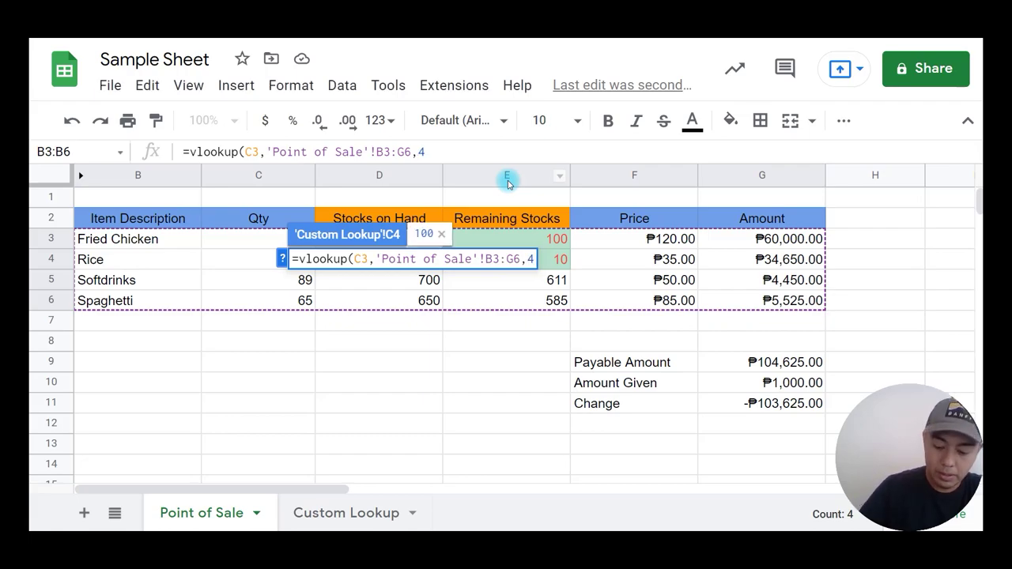
text(,)
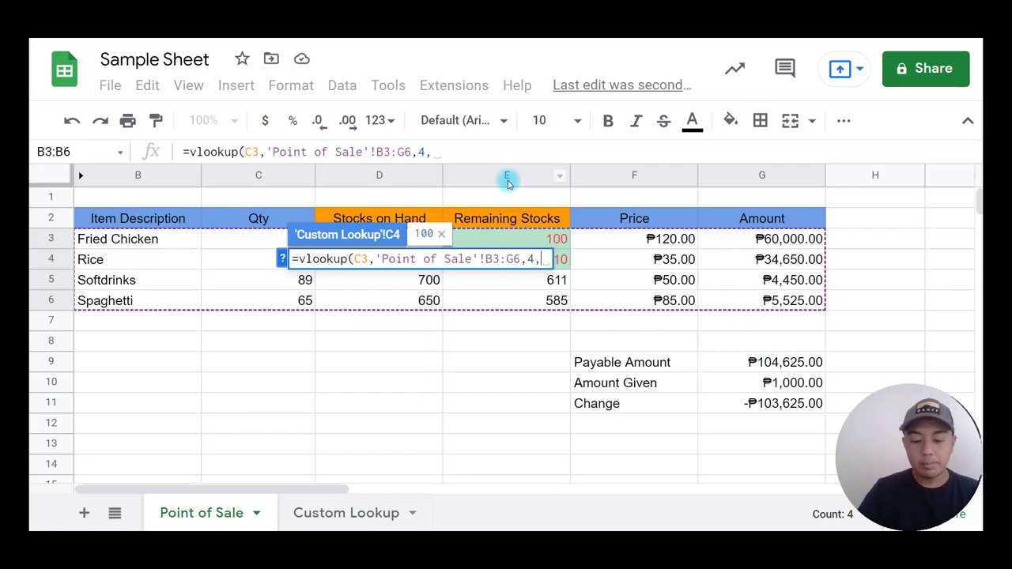
text(true))
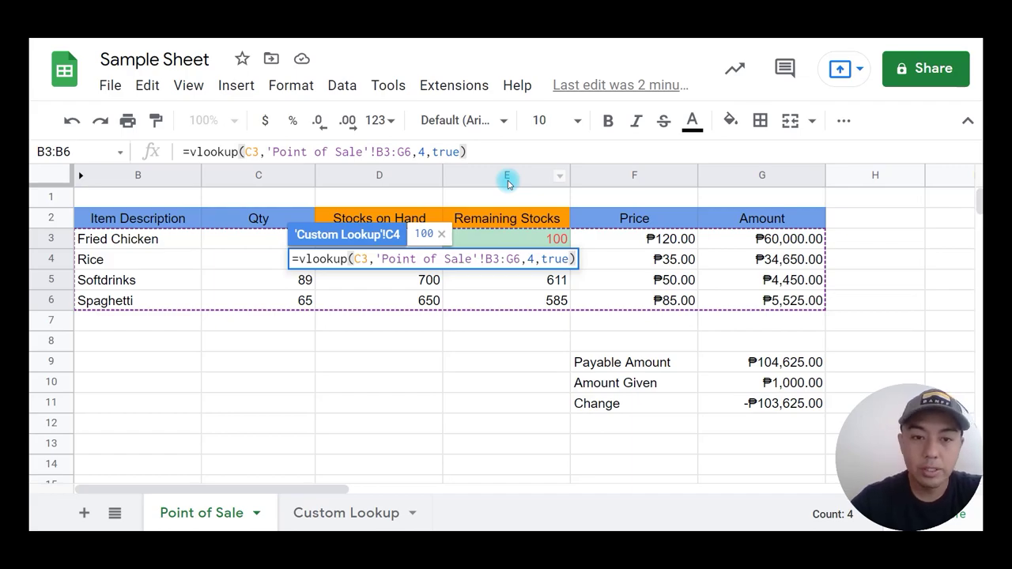
key(Return)
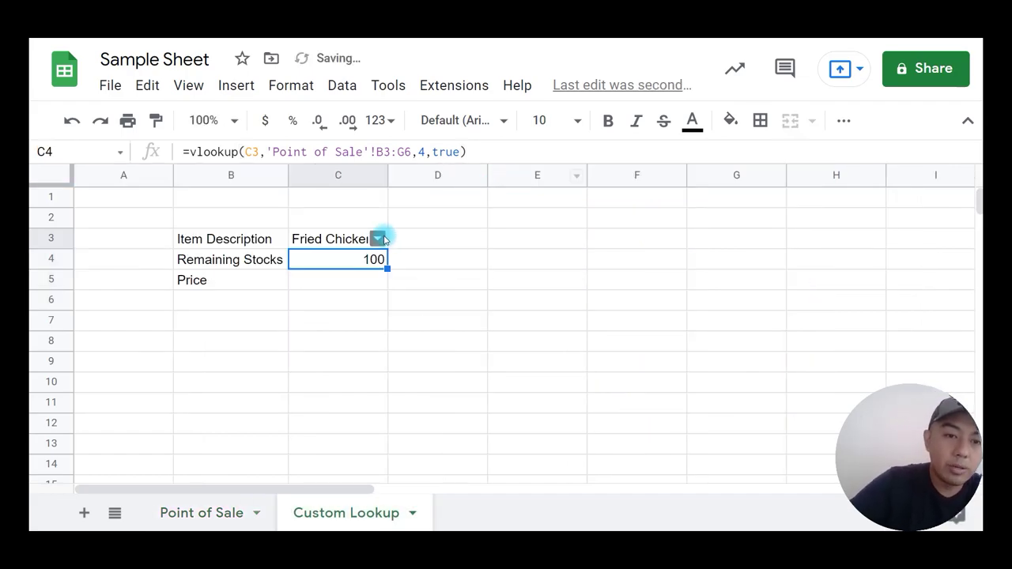
- Test the stock lookup by choosing Rice and Spaghetti in C3, and compare Spaghetti's remaining stocks with the Point of Sale sheet
click(381, 239)
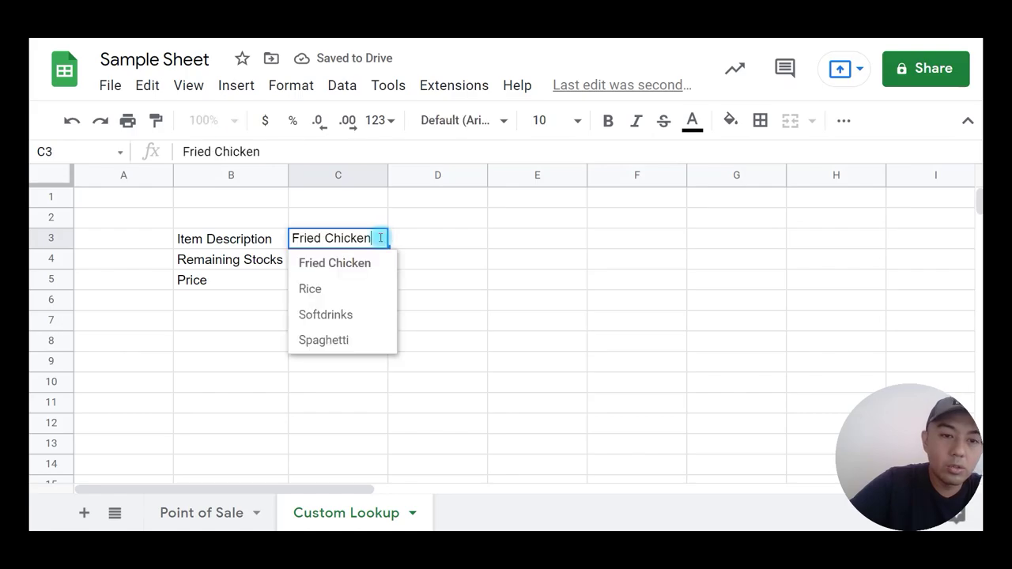
click(351, 294)
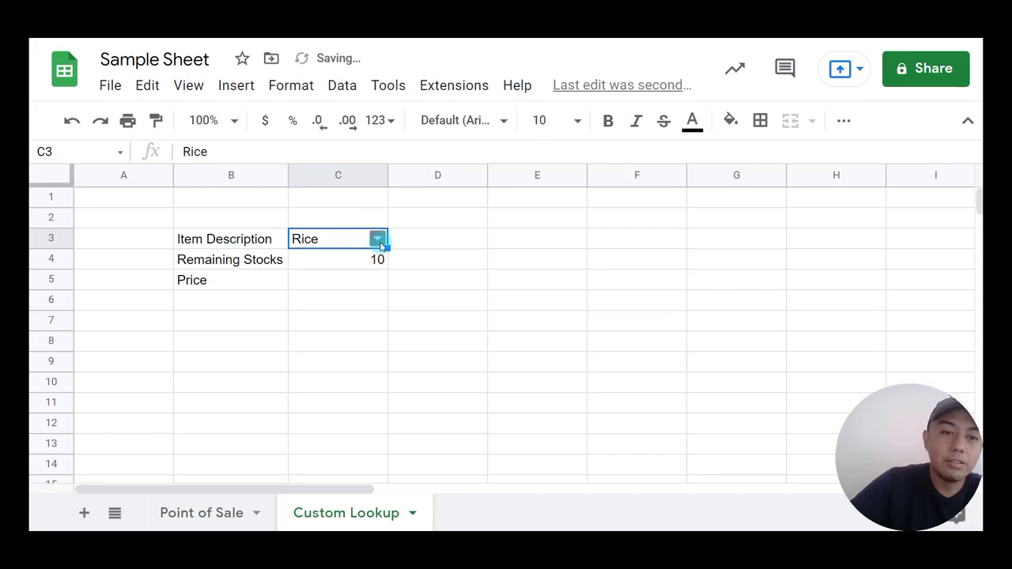
click(377, 238)
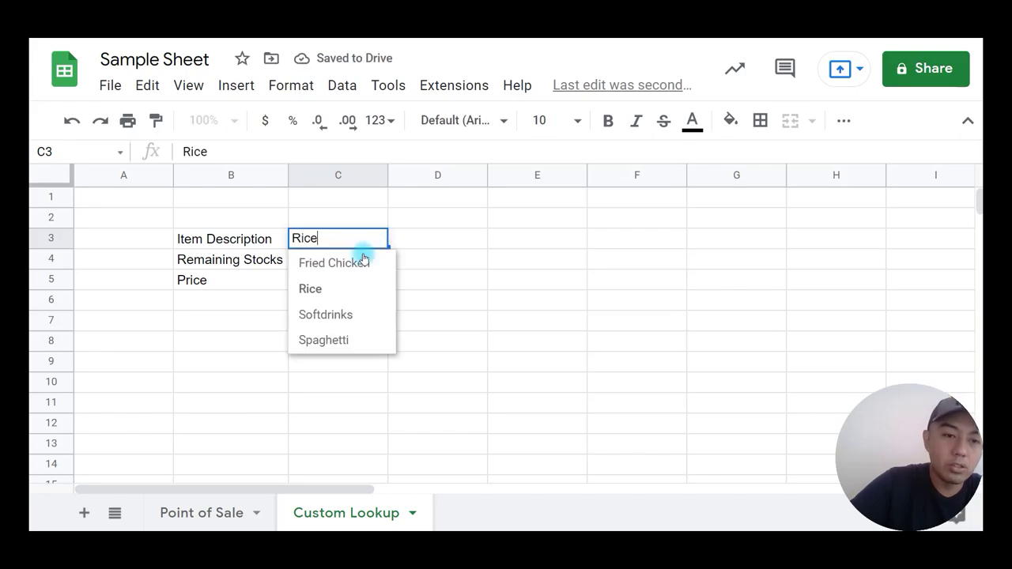
click(316, 339)
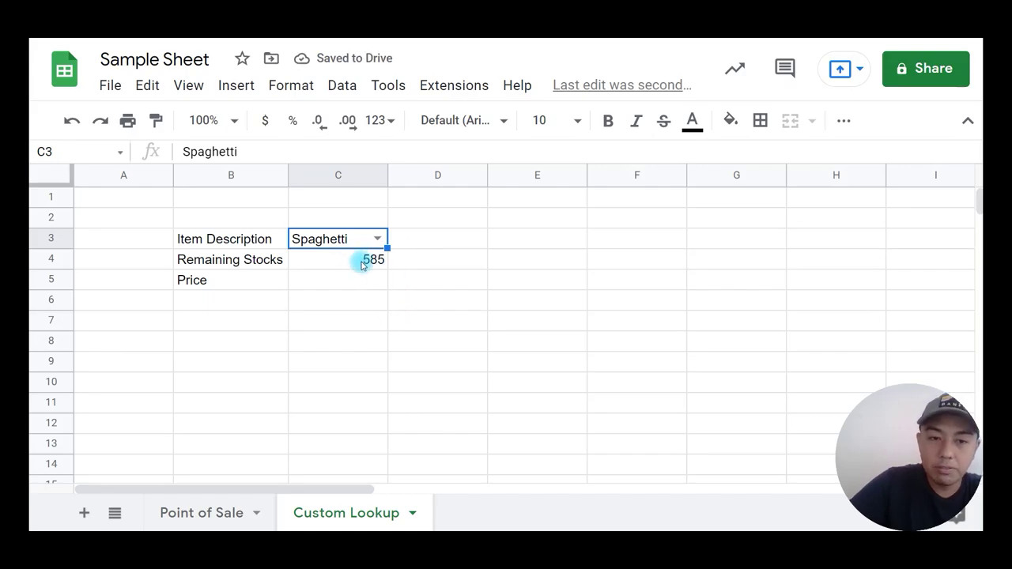
click(208, 516)
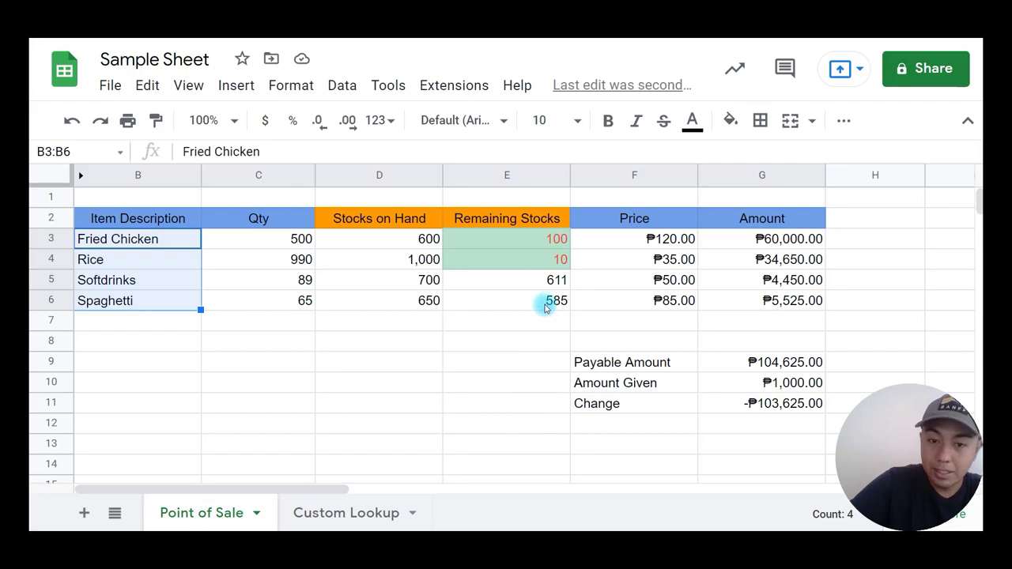
click(352, 514)
- Choose Softdrinks in C3 of Custom Lookup and check its remaining stocks against the Point of Sale sheet
click(376, 243)
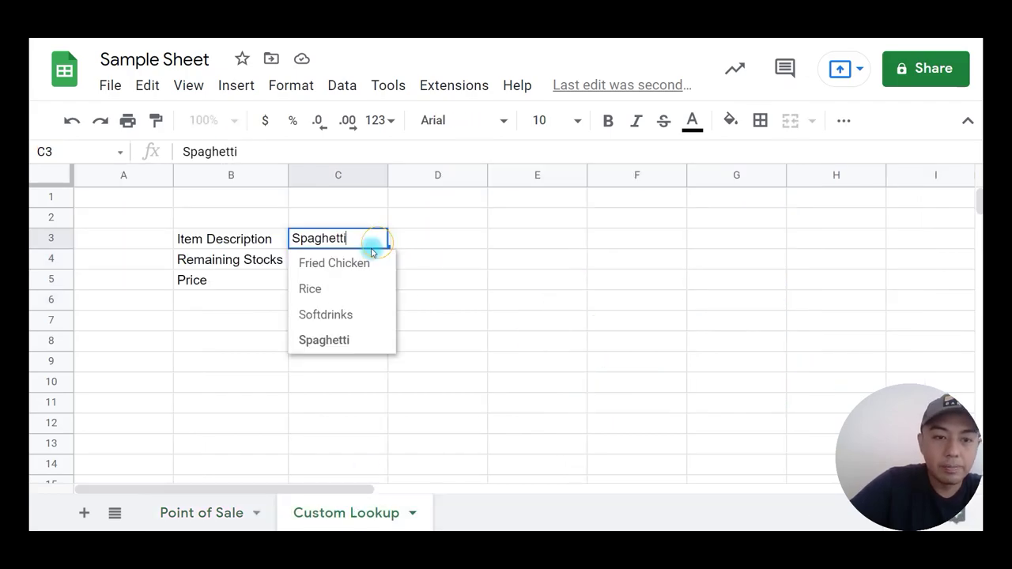
click(358, 316)
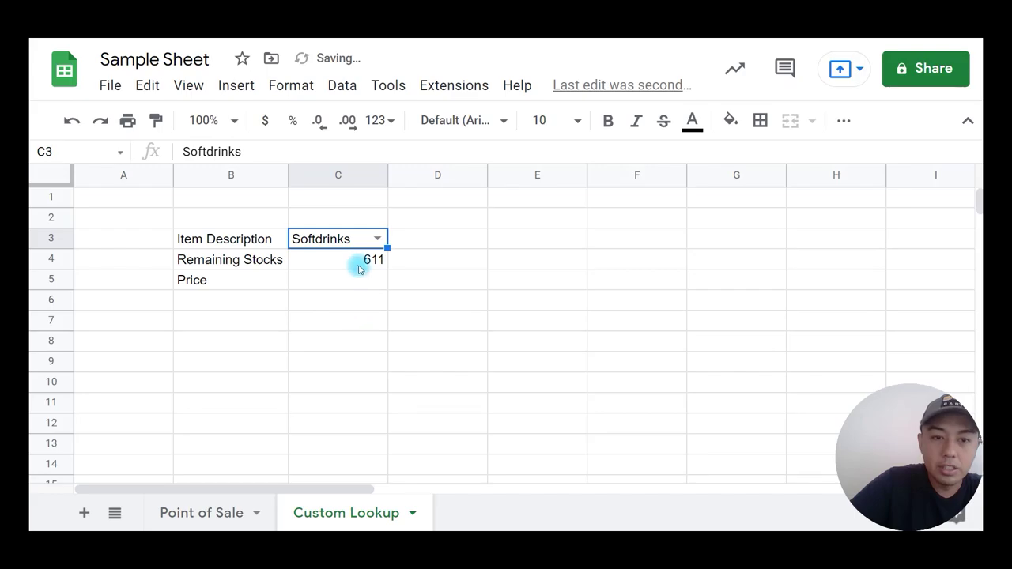
click(204, 514)
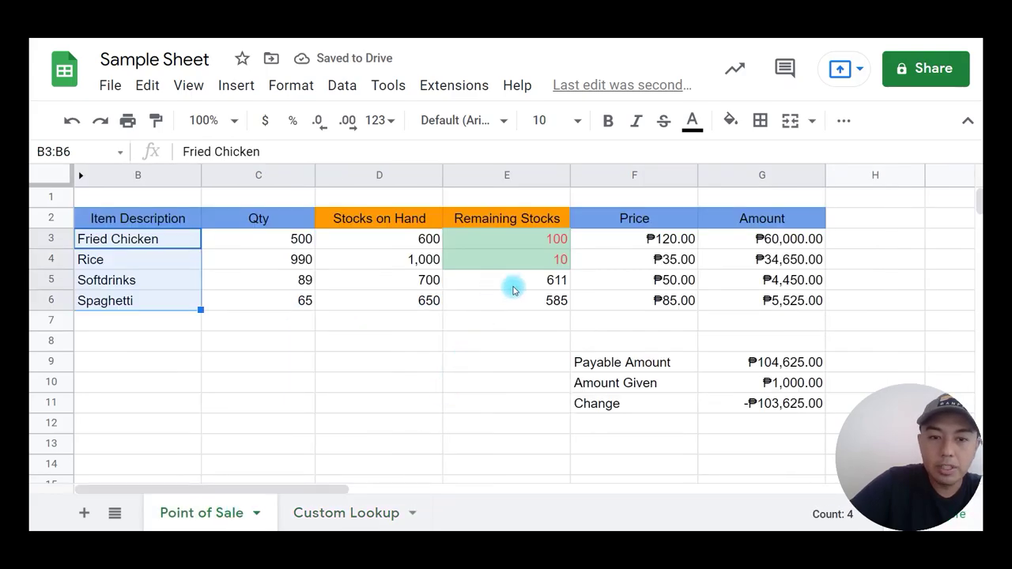
click(357, 513)
- In cell C5 of Custom Lookup, enter the price lookup formula =vlookup(C3,'Point of Sale'!B3:G6,5,true)
click(343, 283)
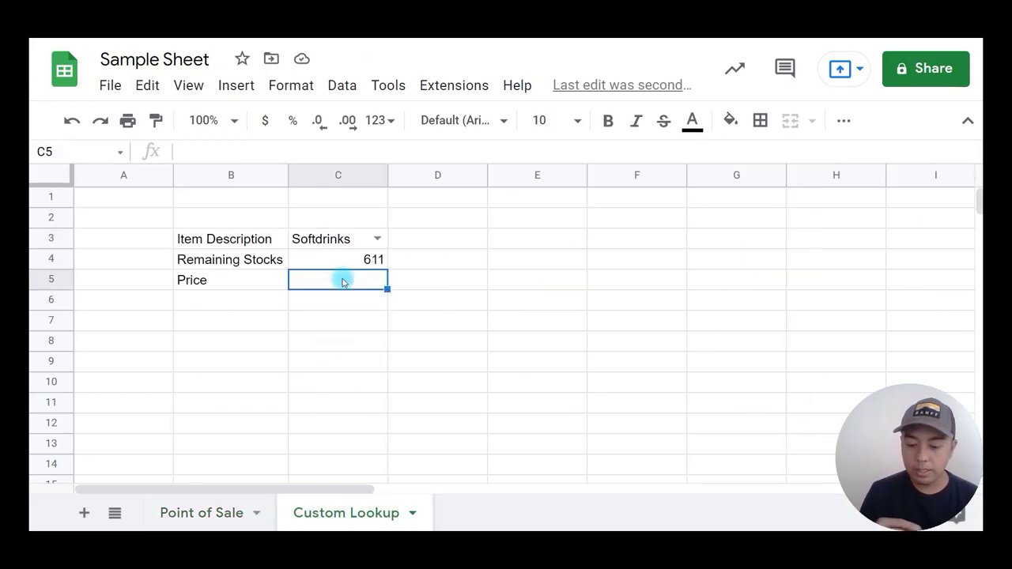
text(=)
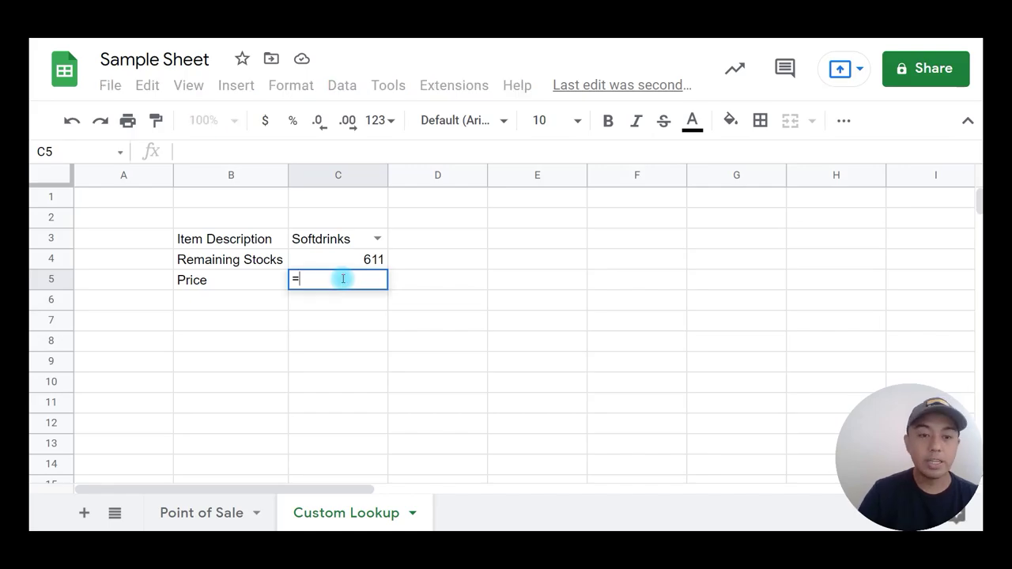
text(vlo)
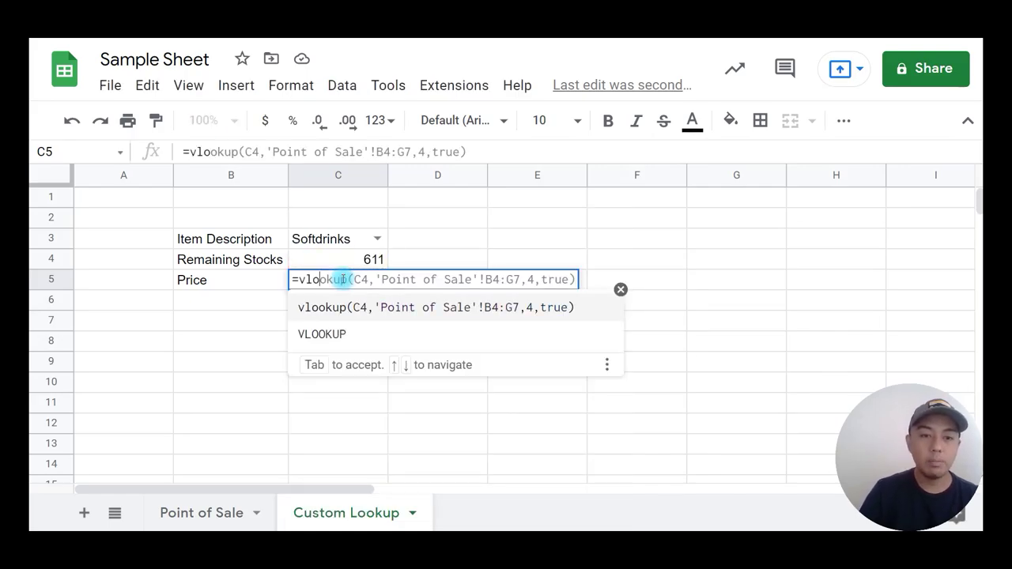
text(okup()
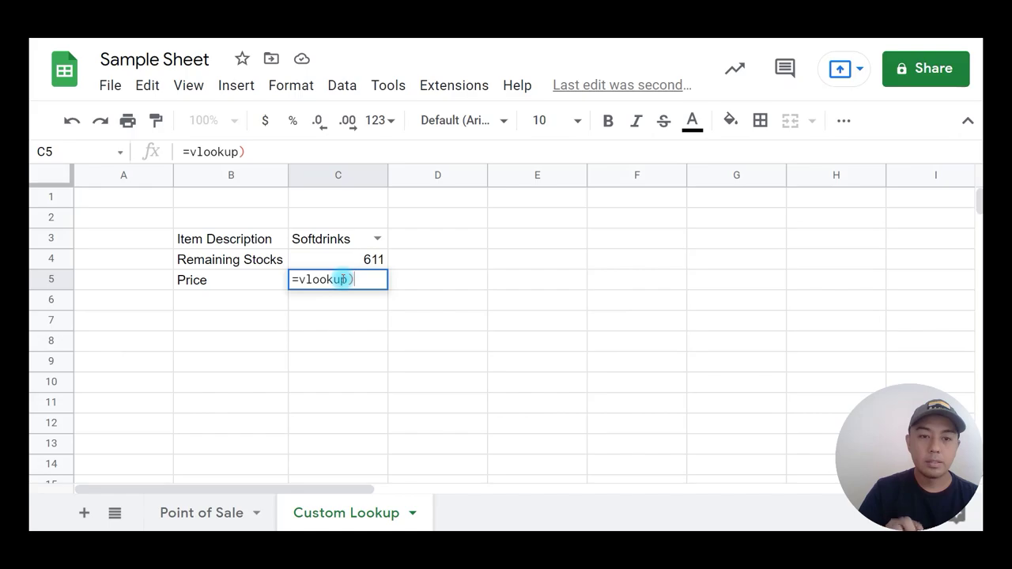
text(()
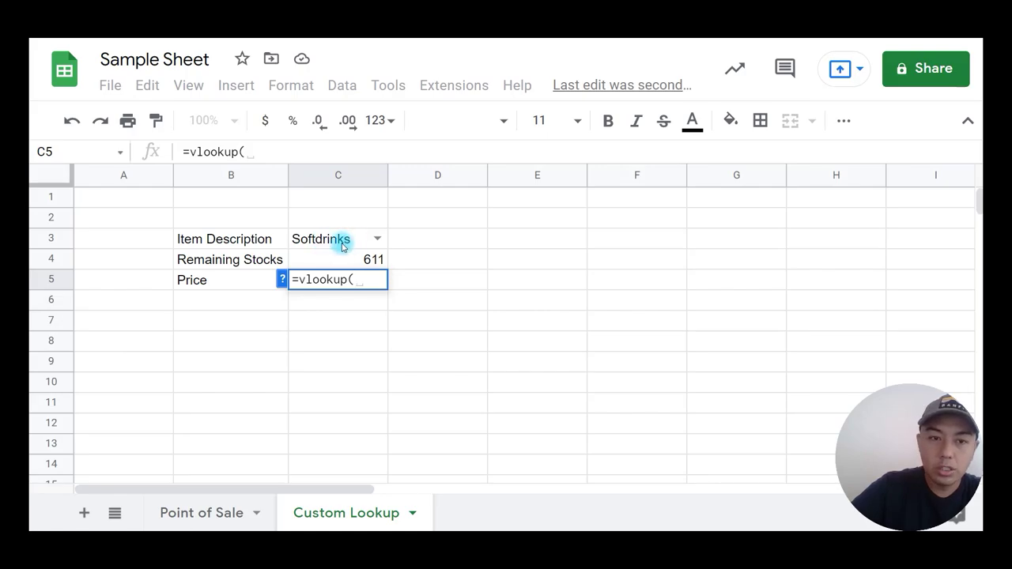
click(340, 239)
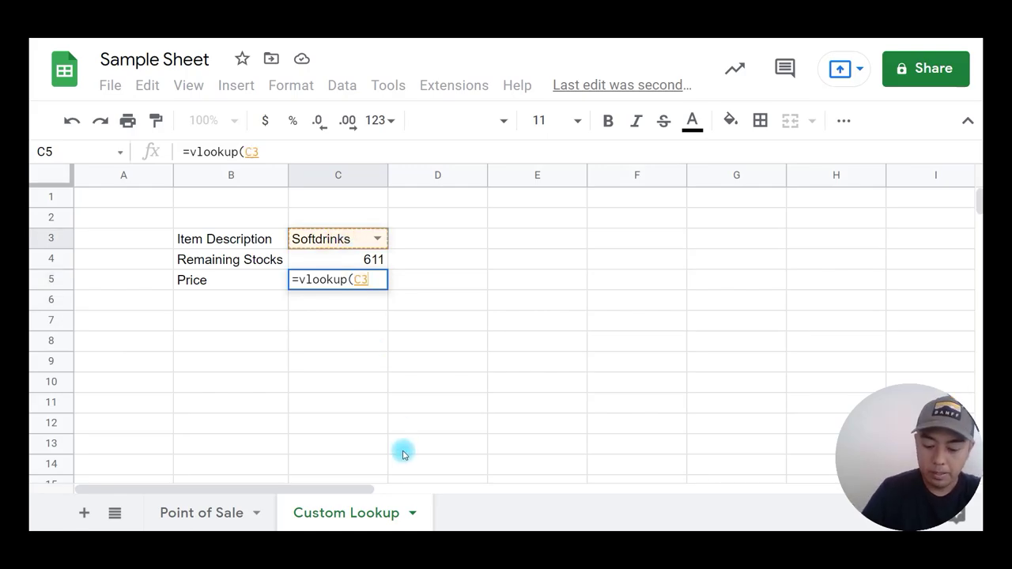
text(,)
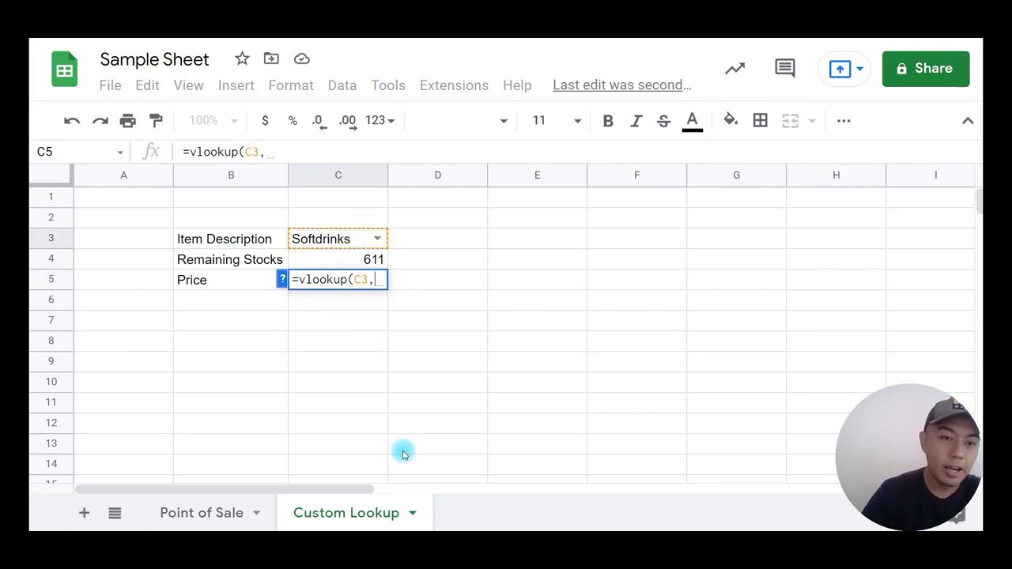
click(206, 513)
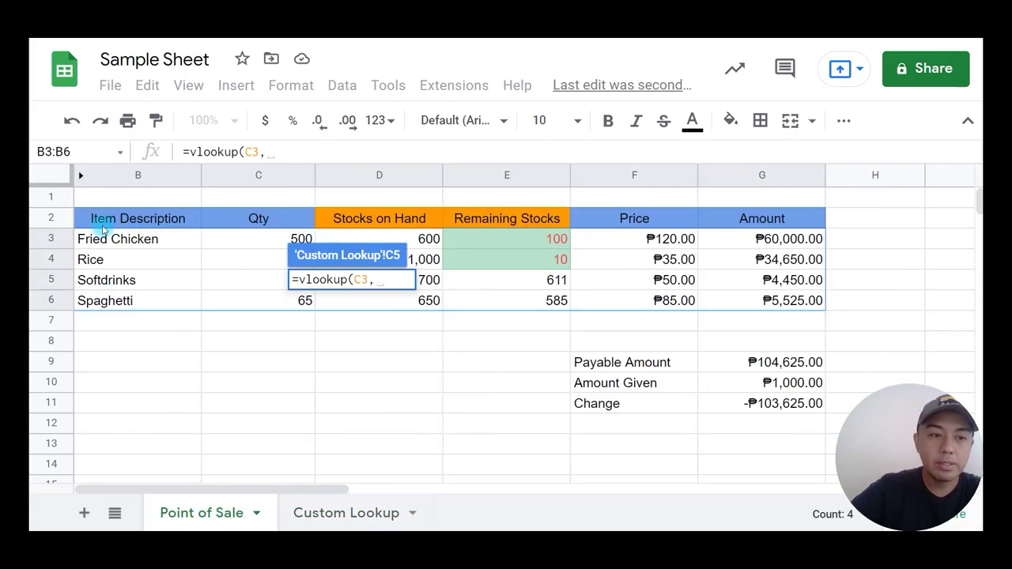
drag(97, 244, 783, 311)
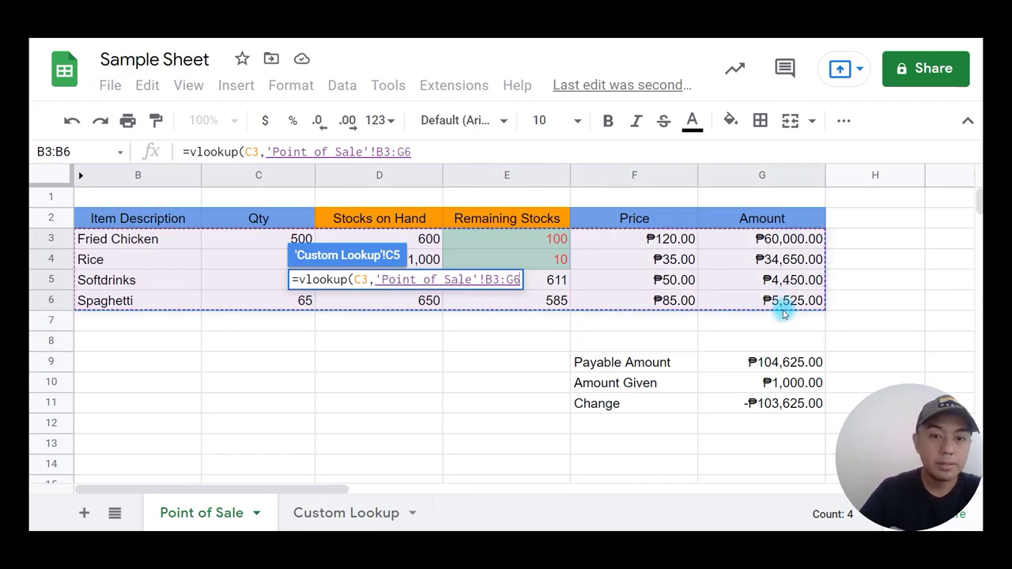
text(,)
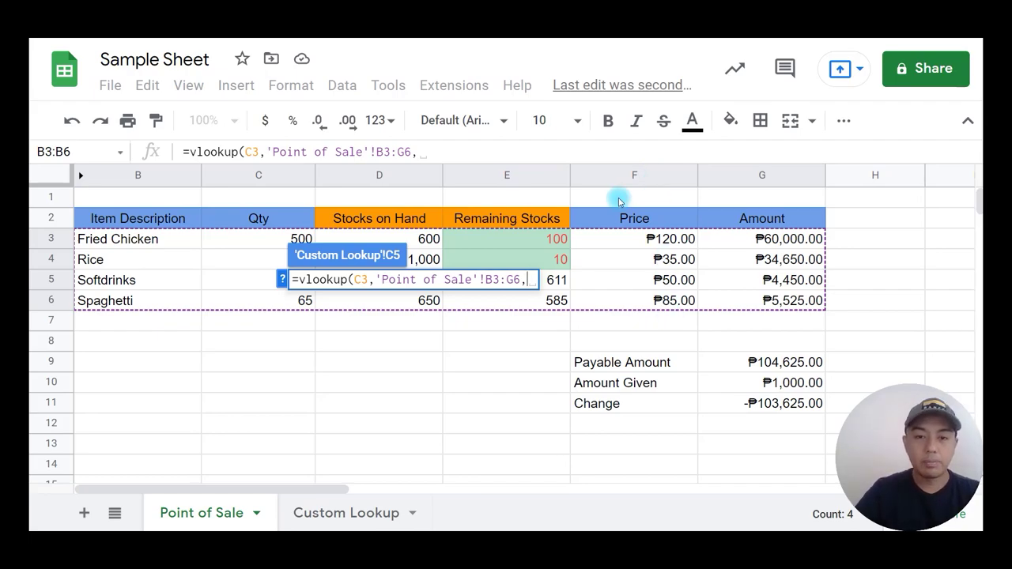
text(5,)
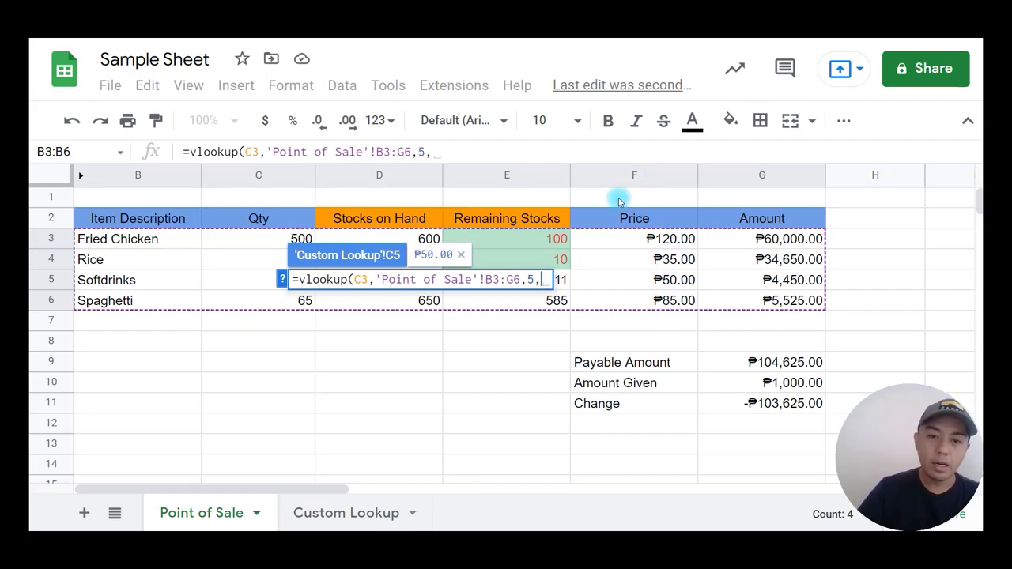
text(true)
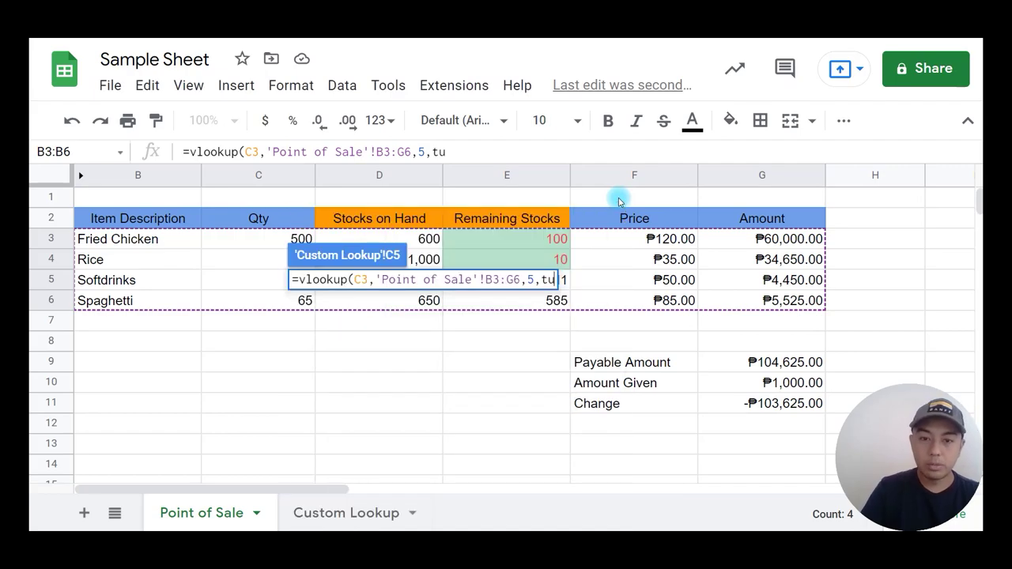
text())
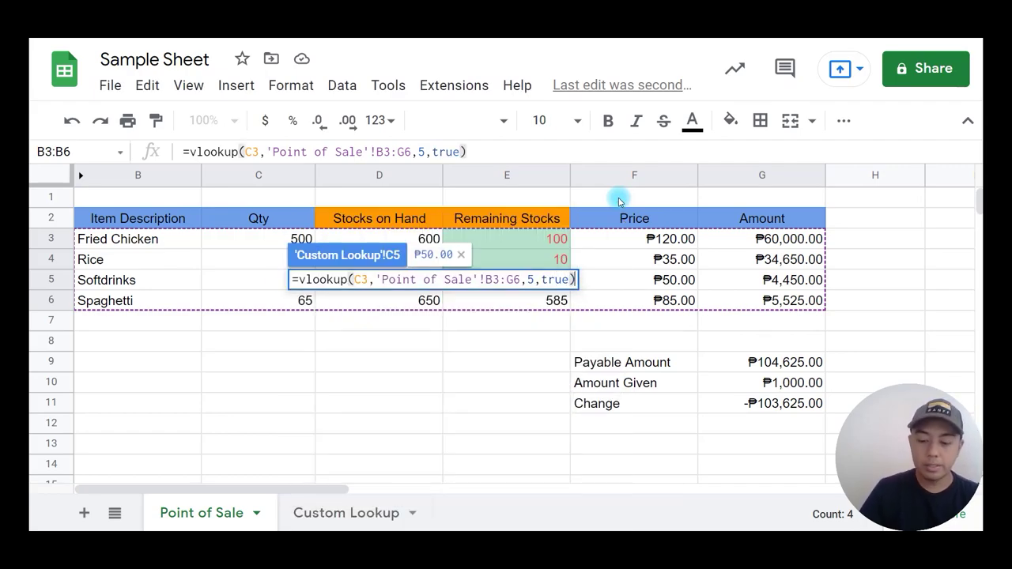
key(Return)
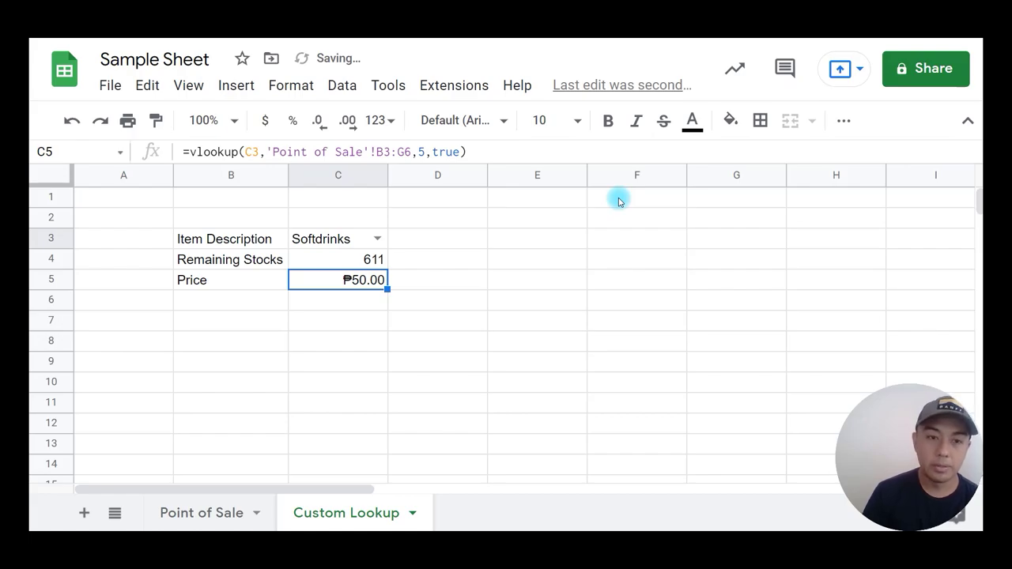
- Test the stock and price lookups by choosing Rice and Softdrinks in C3, and leave the item set to Spaghetti
click(378, 240)
click(364, 291)
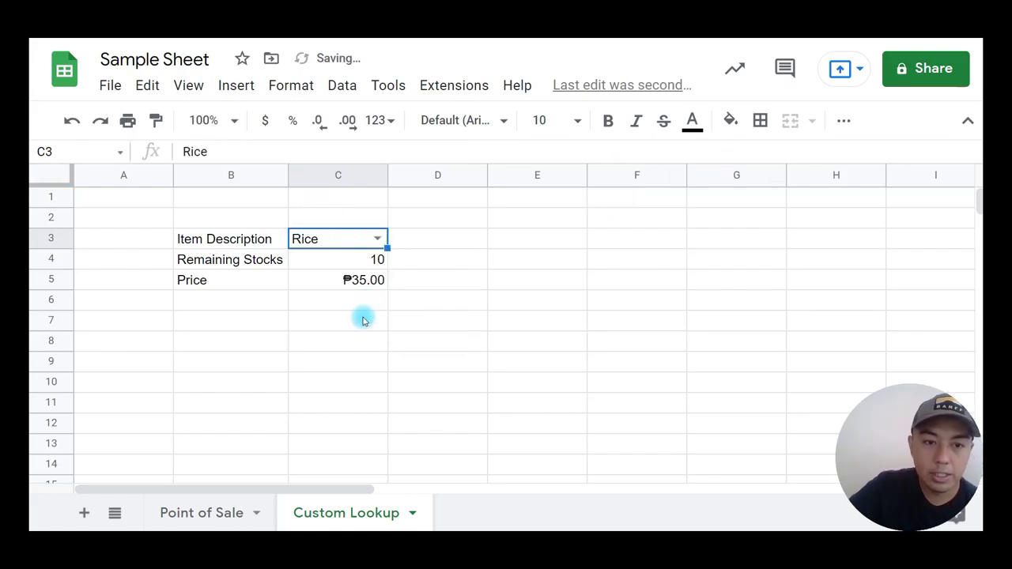
click(379, 234)
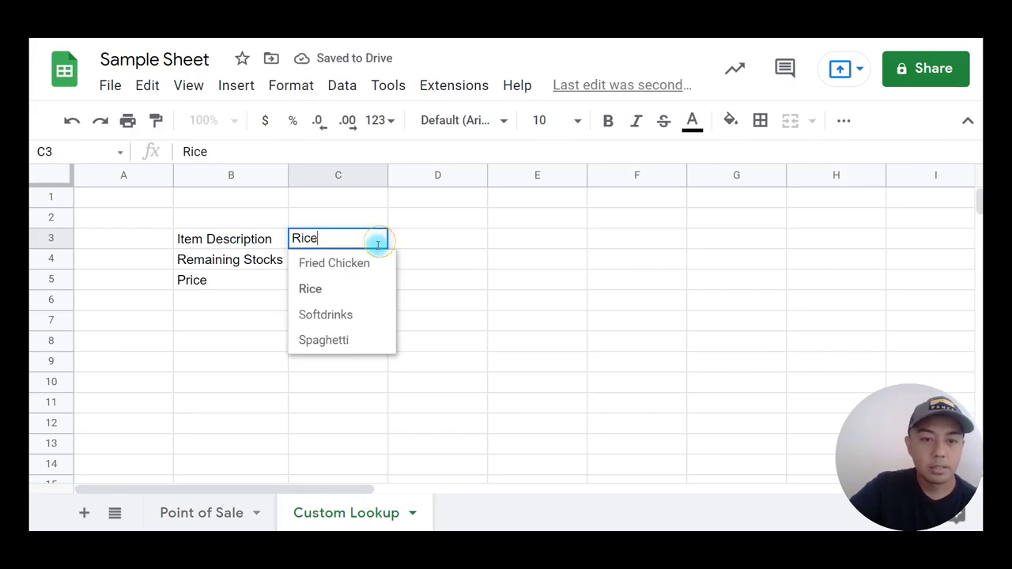
click(370, 313)
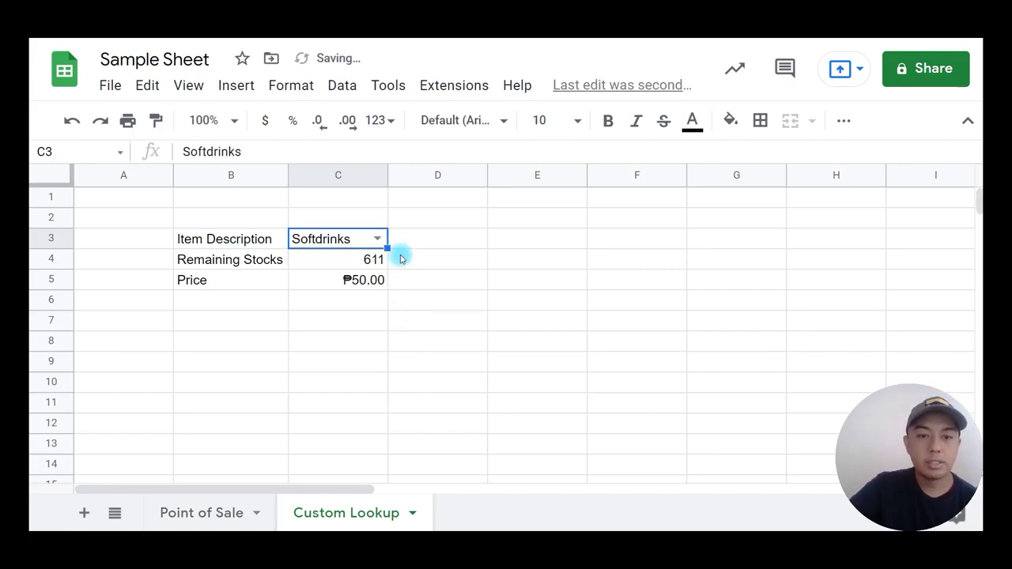
click(377, 245)
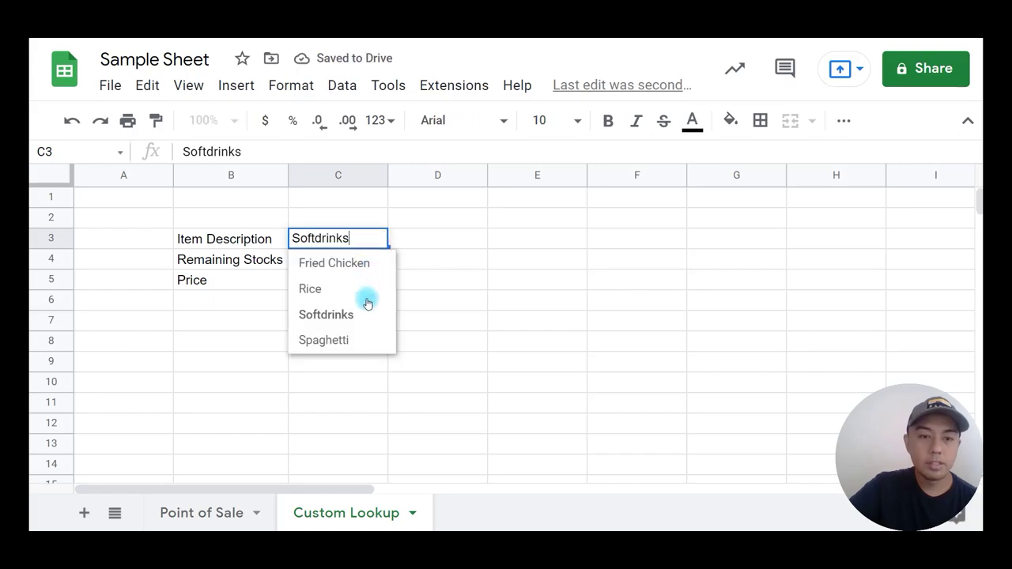
click(373, 339)
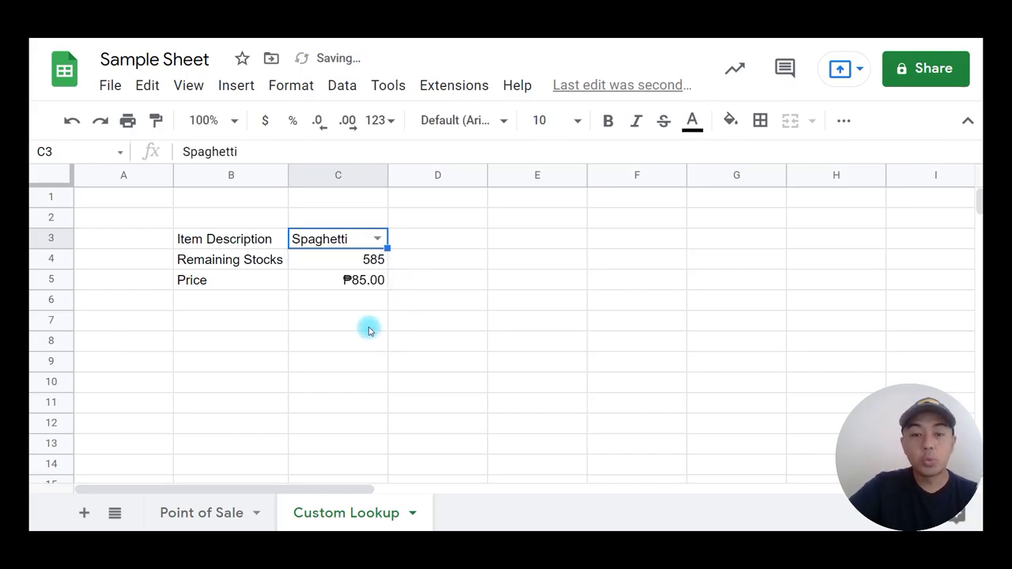
drag(202, 237, 335, 273)
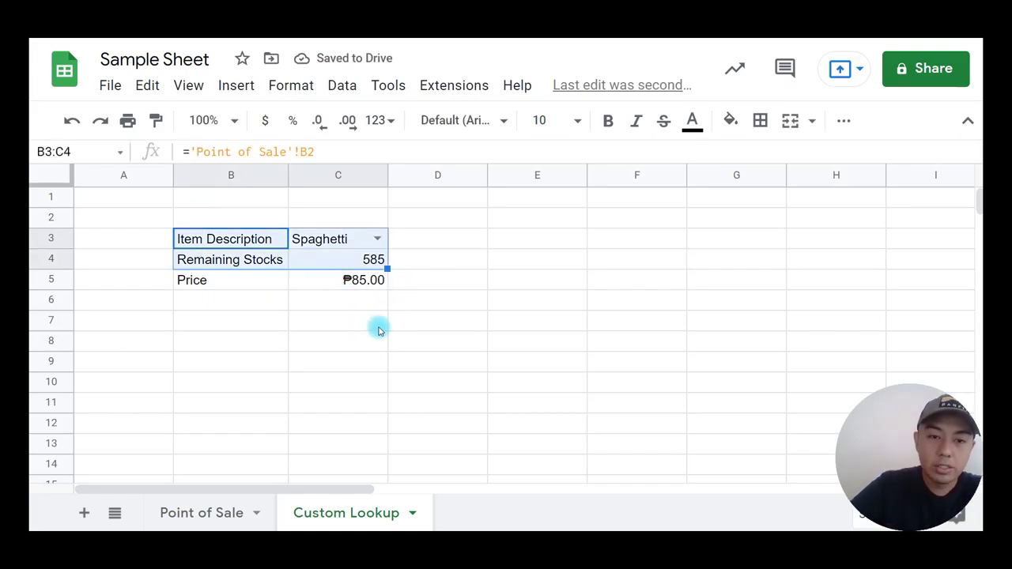
click(379, 329)
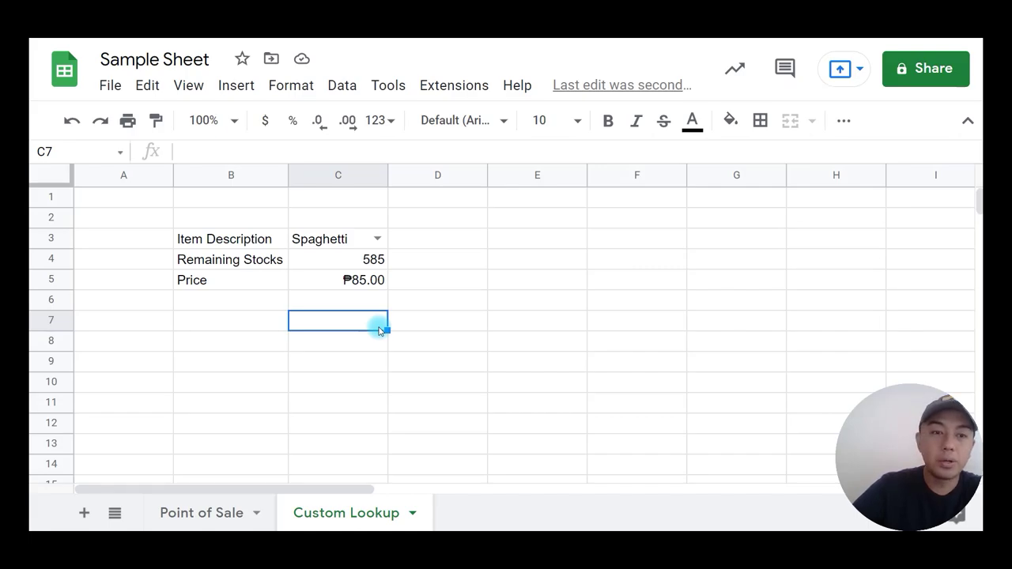